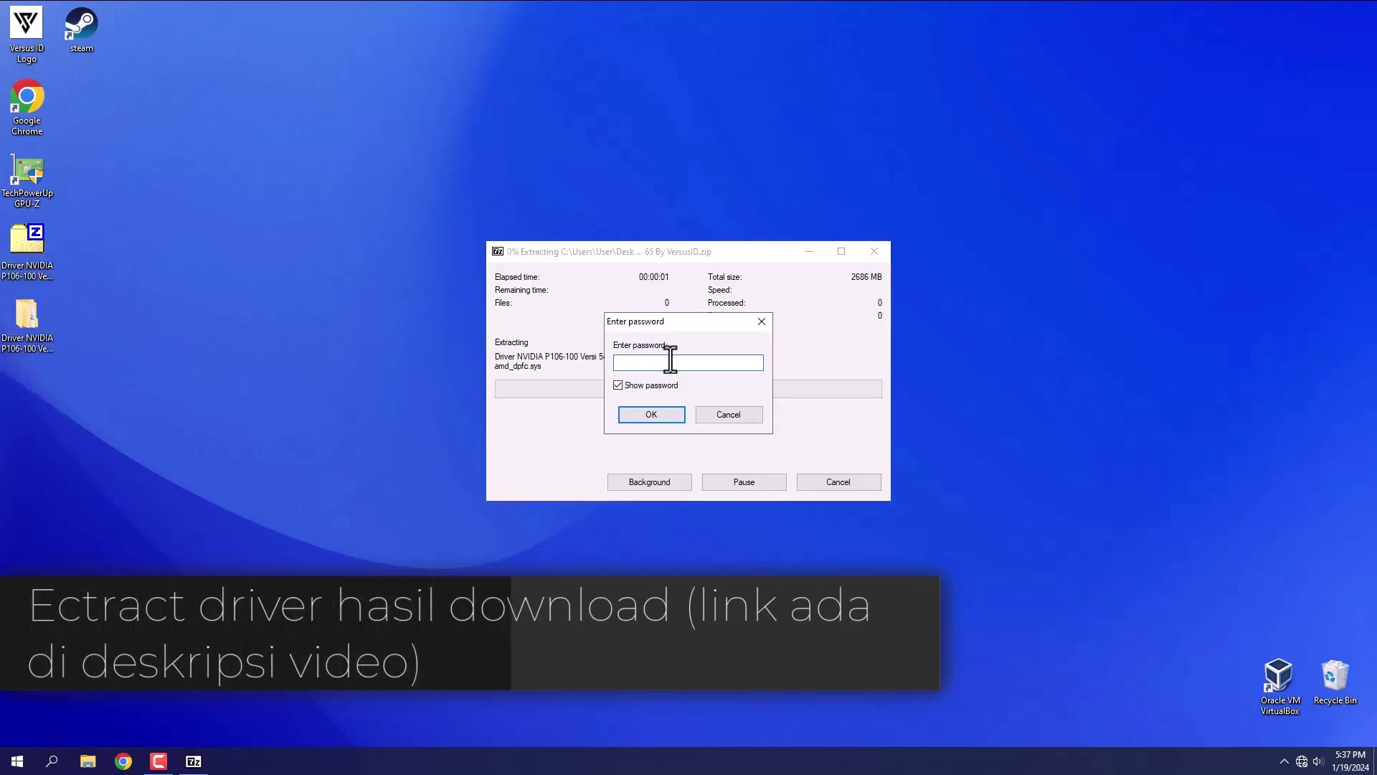
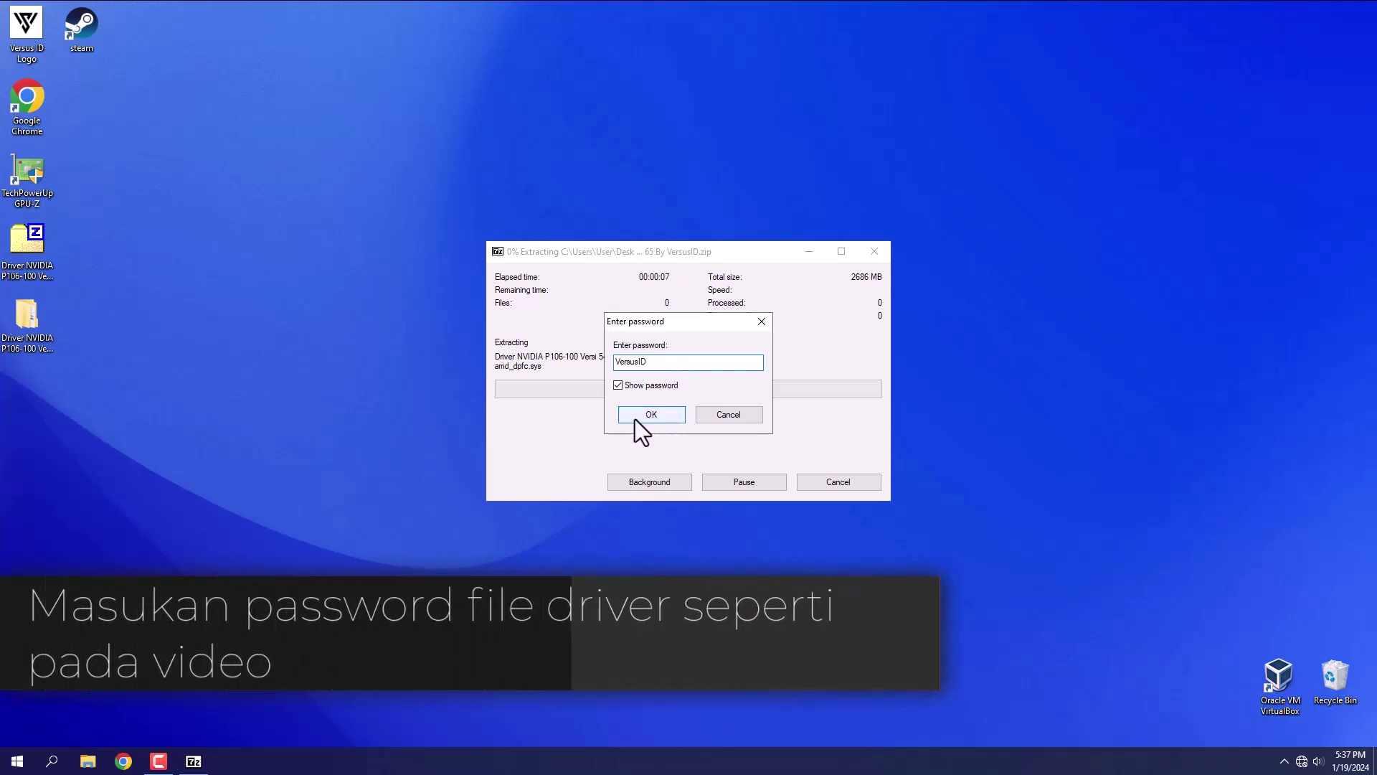
- Enter the archive password in 7-Zip's prompt and confirm to continue extracting the driver
click(635, 418)
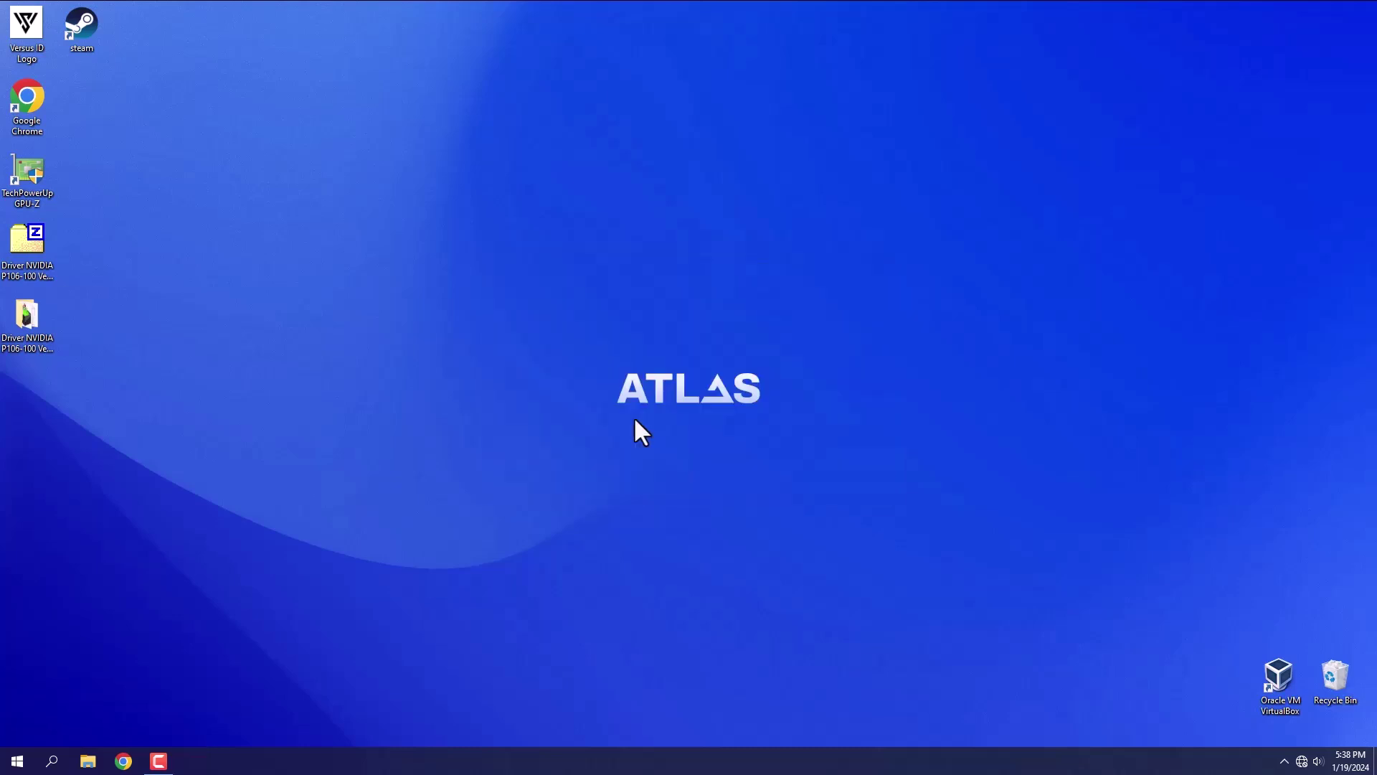
- Open the driver folder and its readme, with Notepad snapped left and Explorer right
click(23, 316)
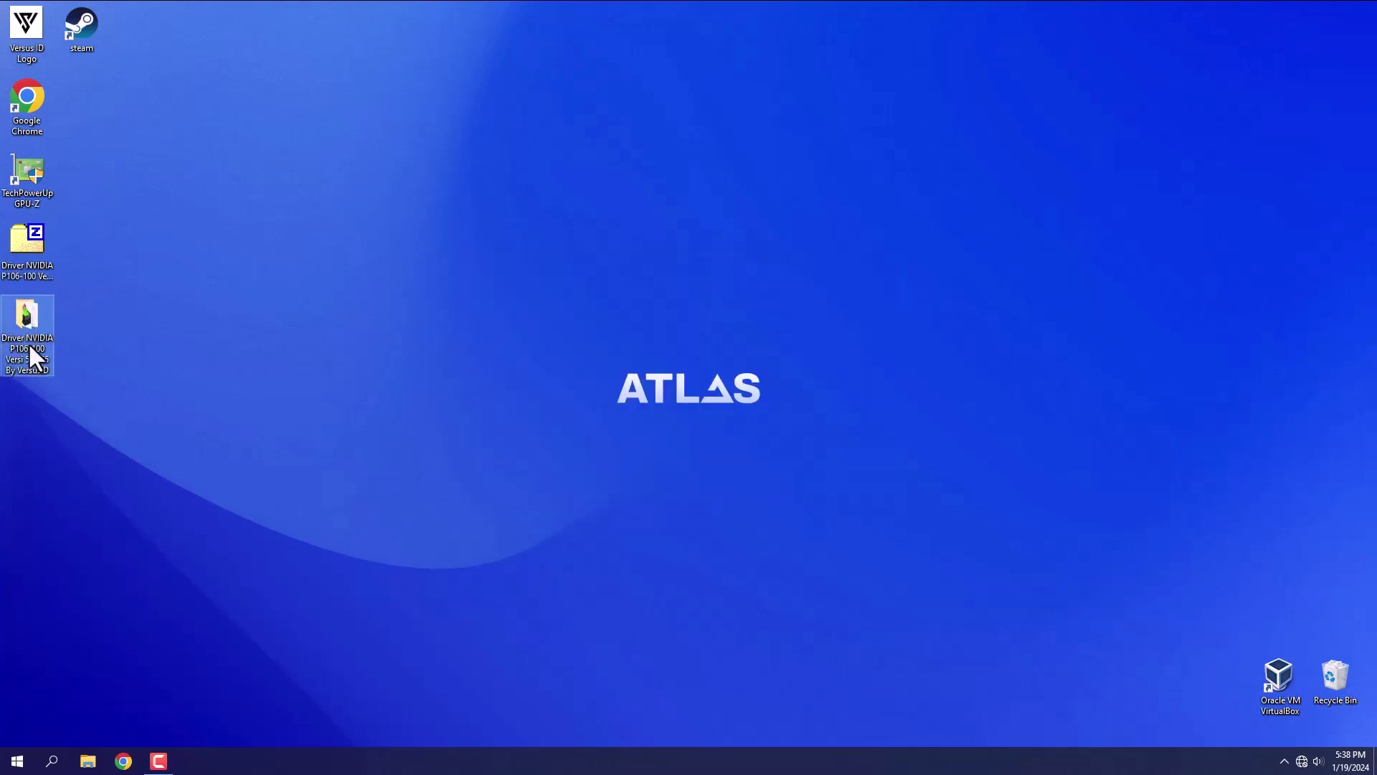
double_click(29, 317)
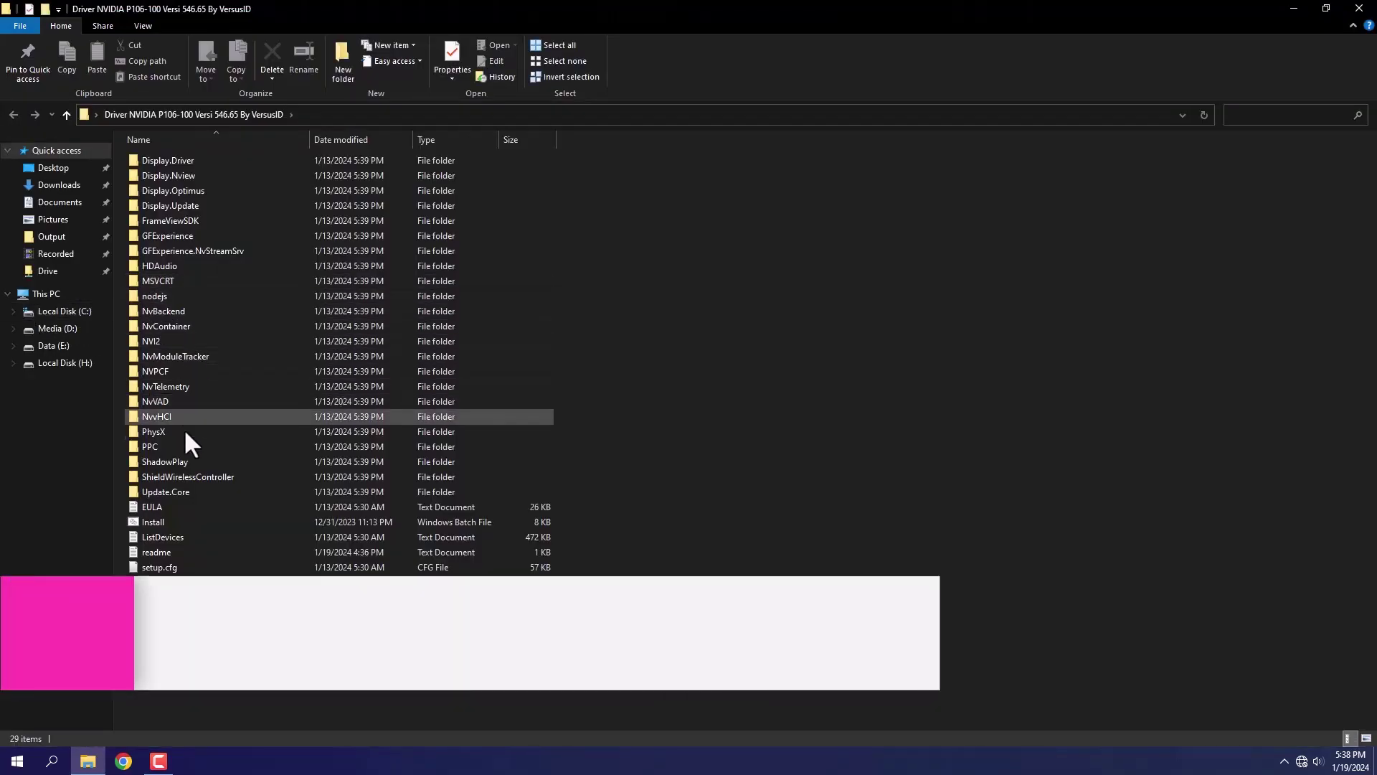
double_click(151, 554)
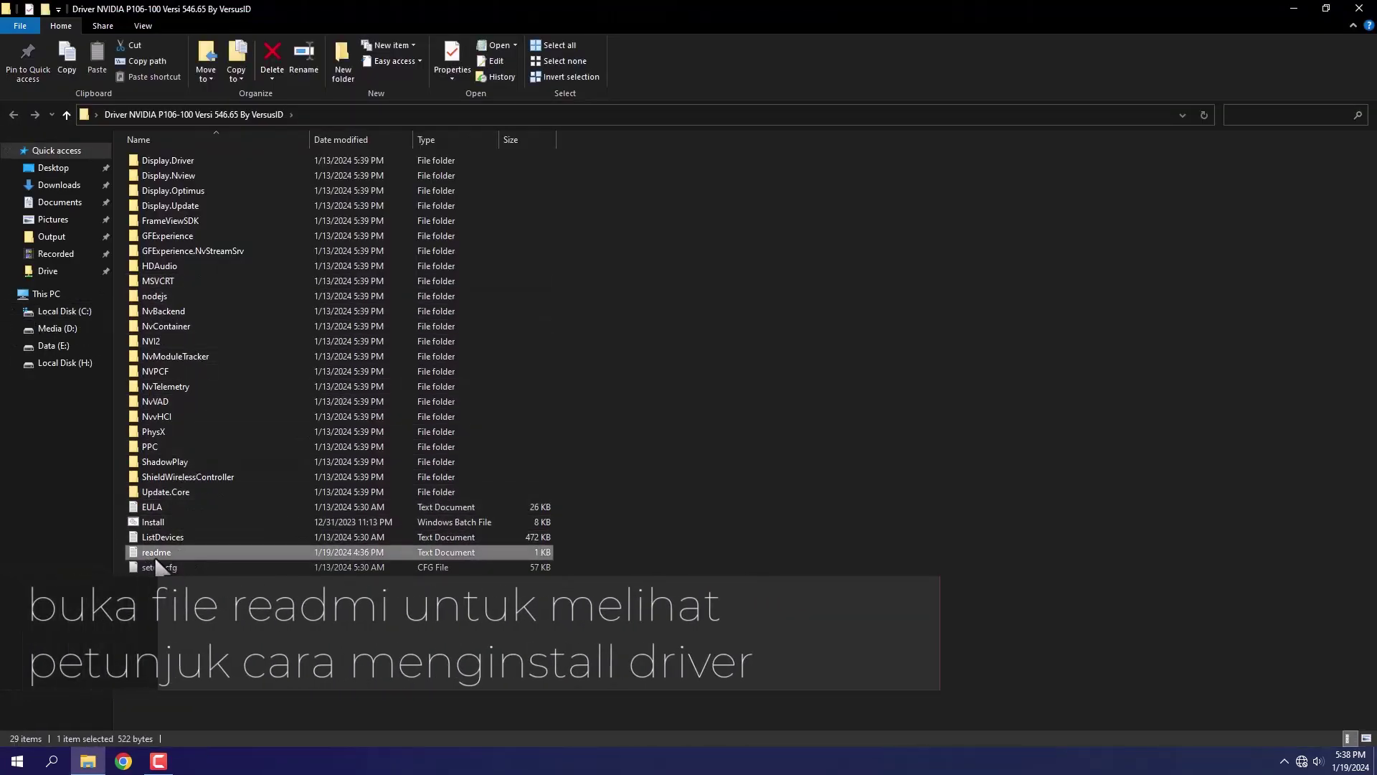
drag(342, 299, 1, 353)
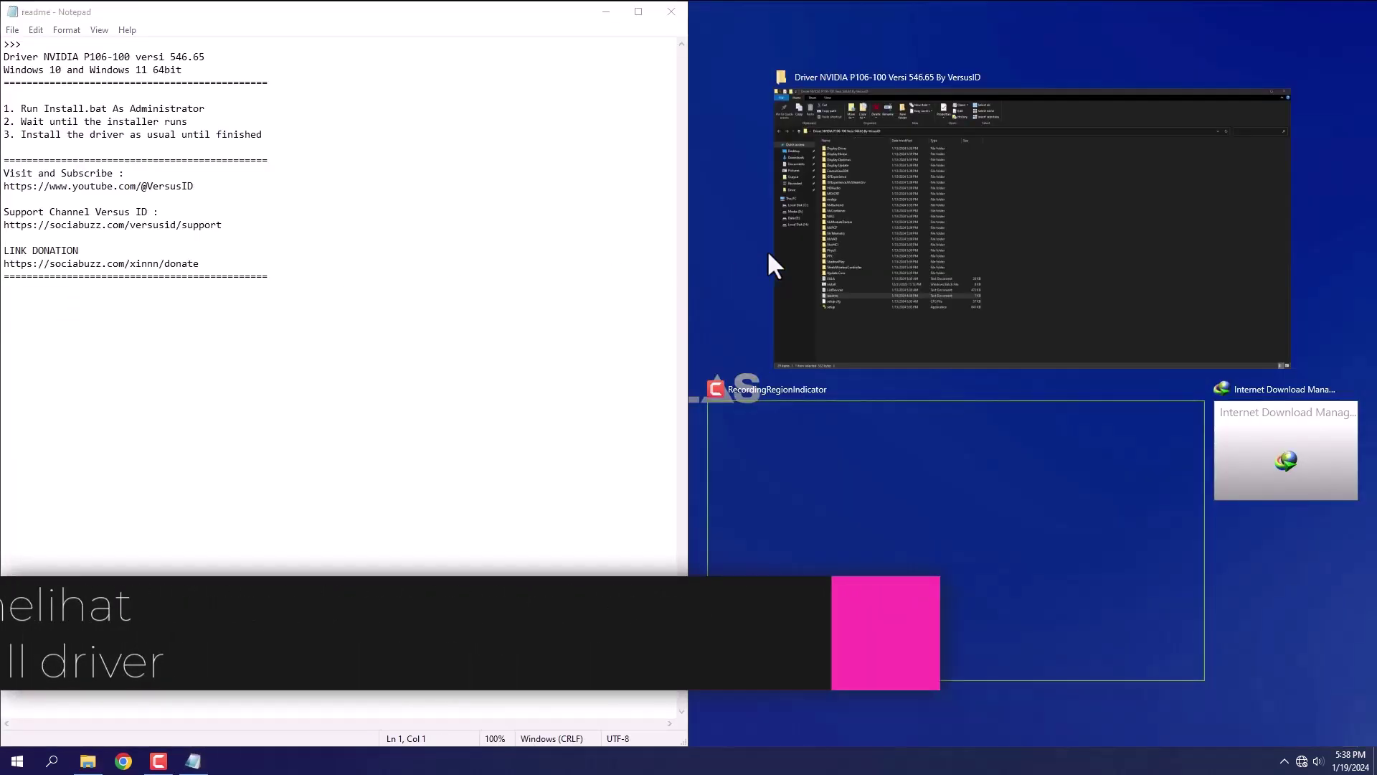
click(858, 233)
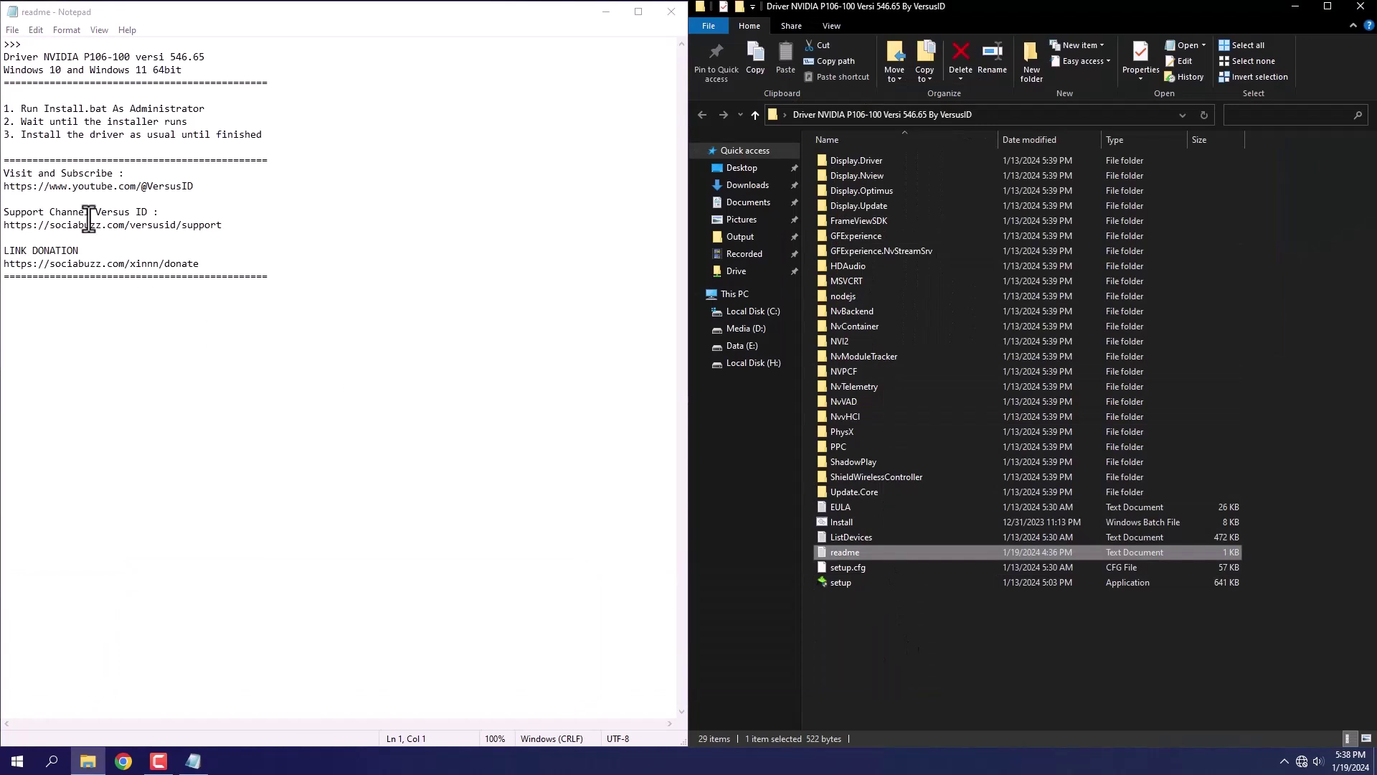
drag(24, 108, 205, 106)
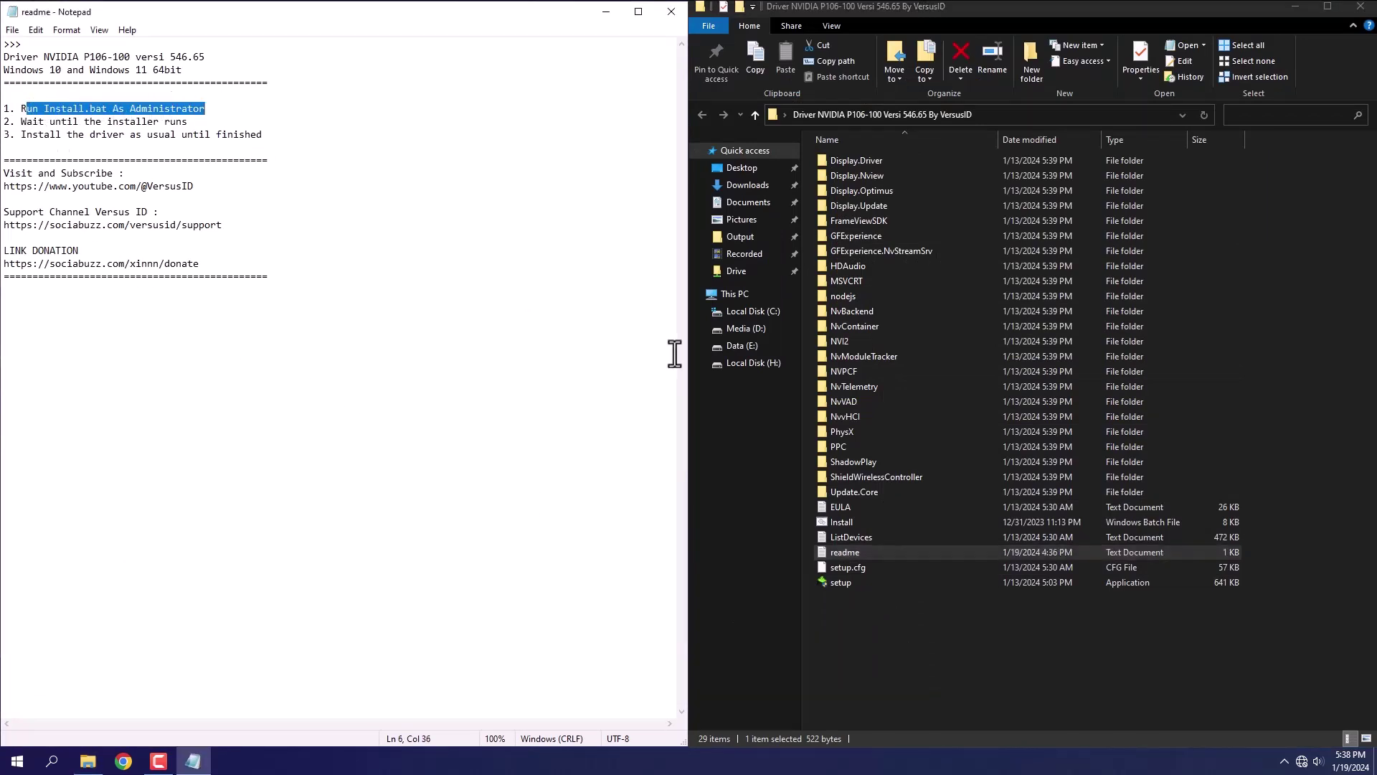
- Run Install.bat as administrator, approve the UAC prompt, and minimize Explorer and Notepad
click(832, 523)
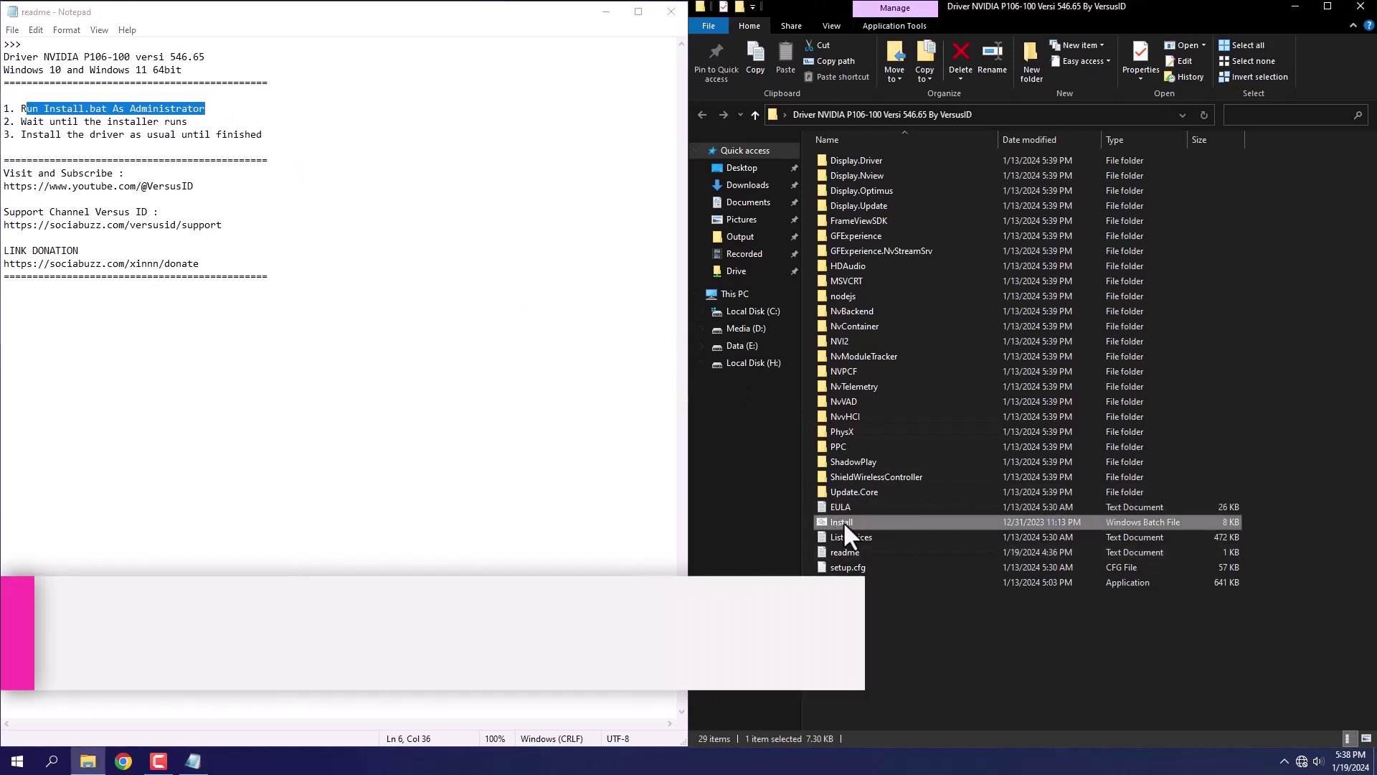
right_click(843, 522)
click(915, 567)
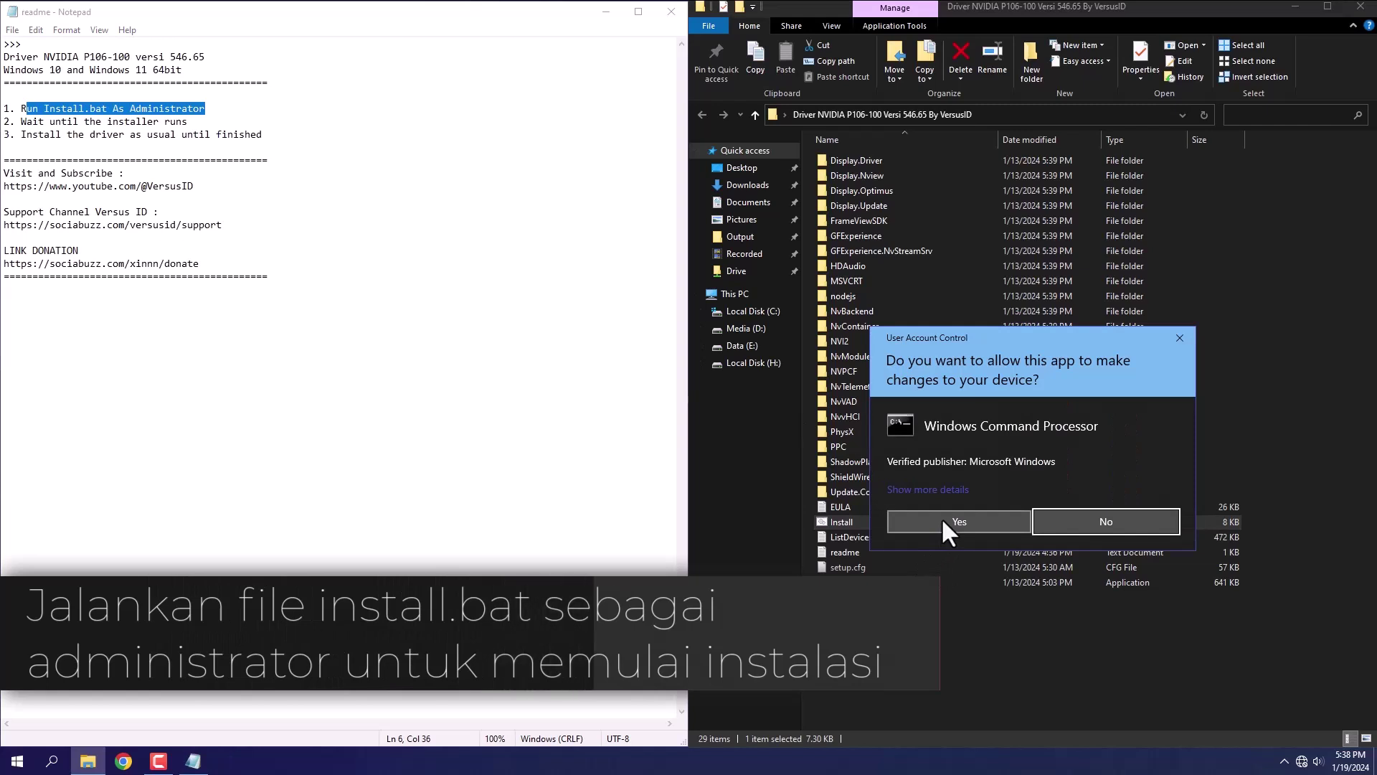
click(941, 518)
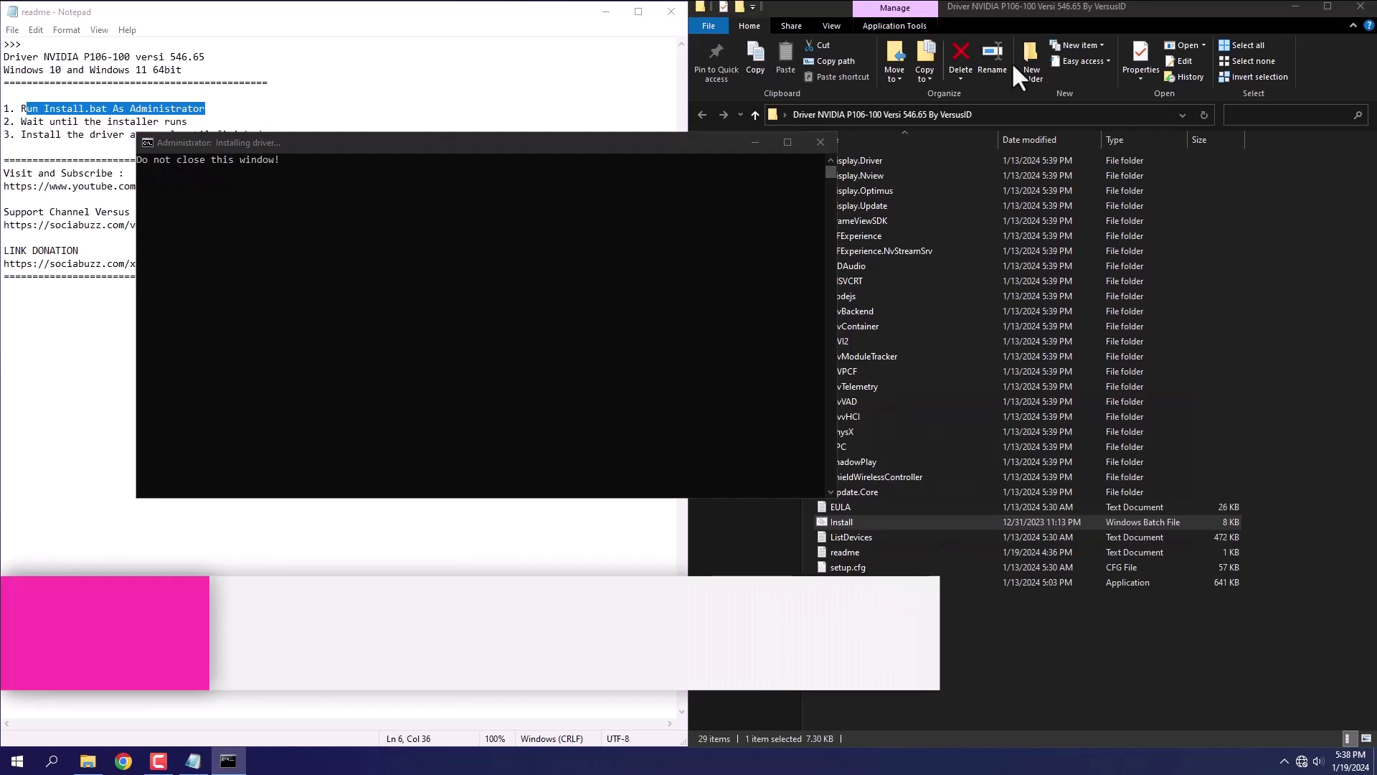
click(1291, 4)
click(599, 11)
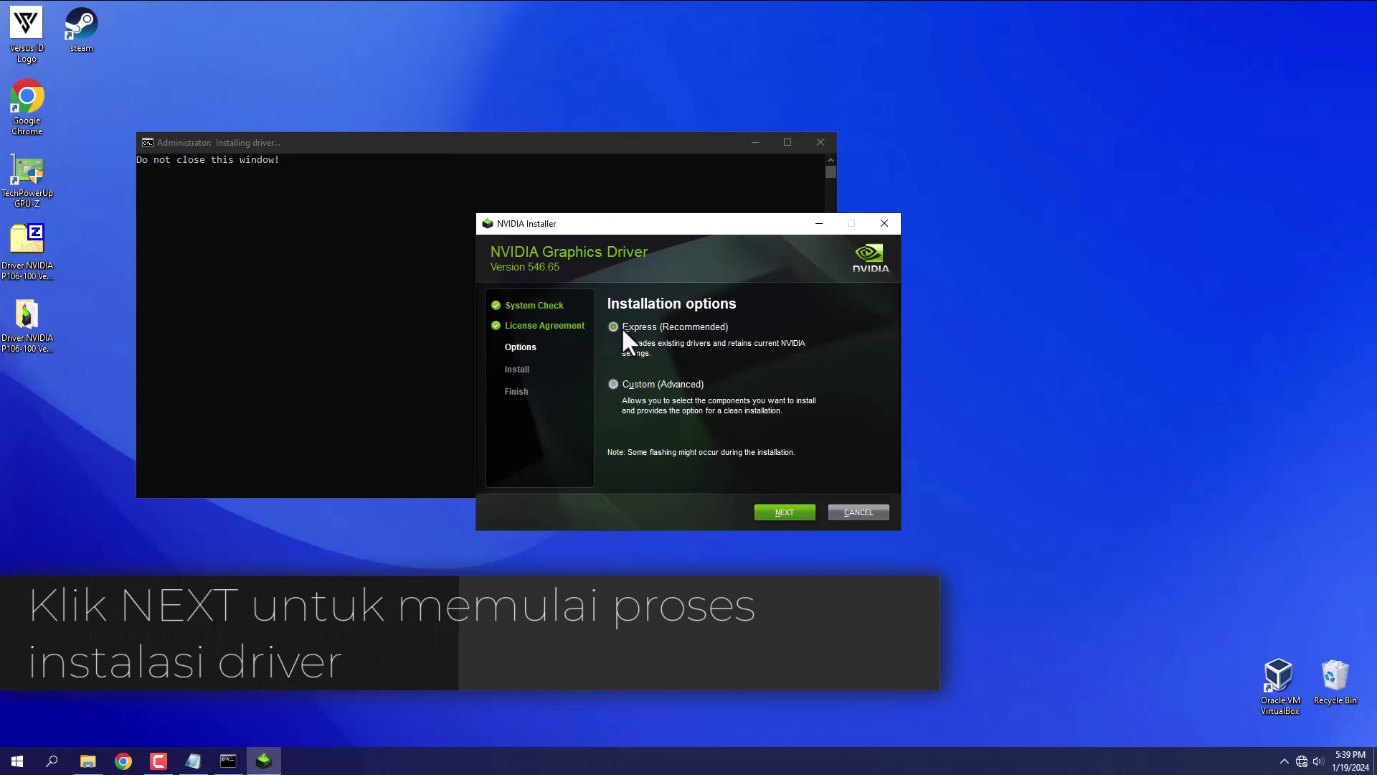
- Proceed with the Express install of driver 546.65, following readme steps two and three
click(785, 512)
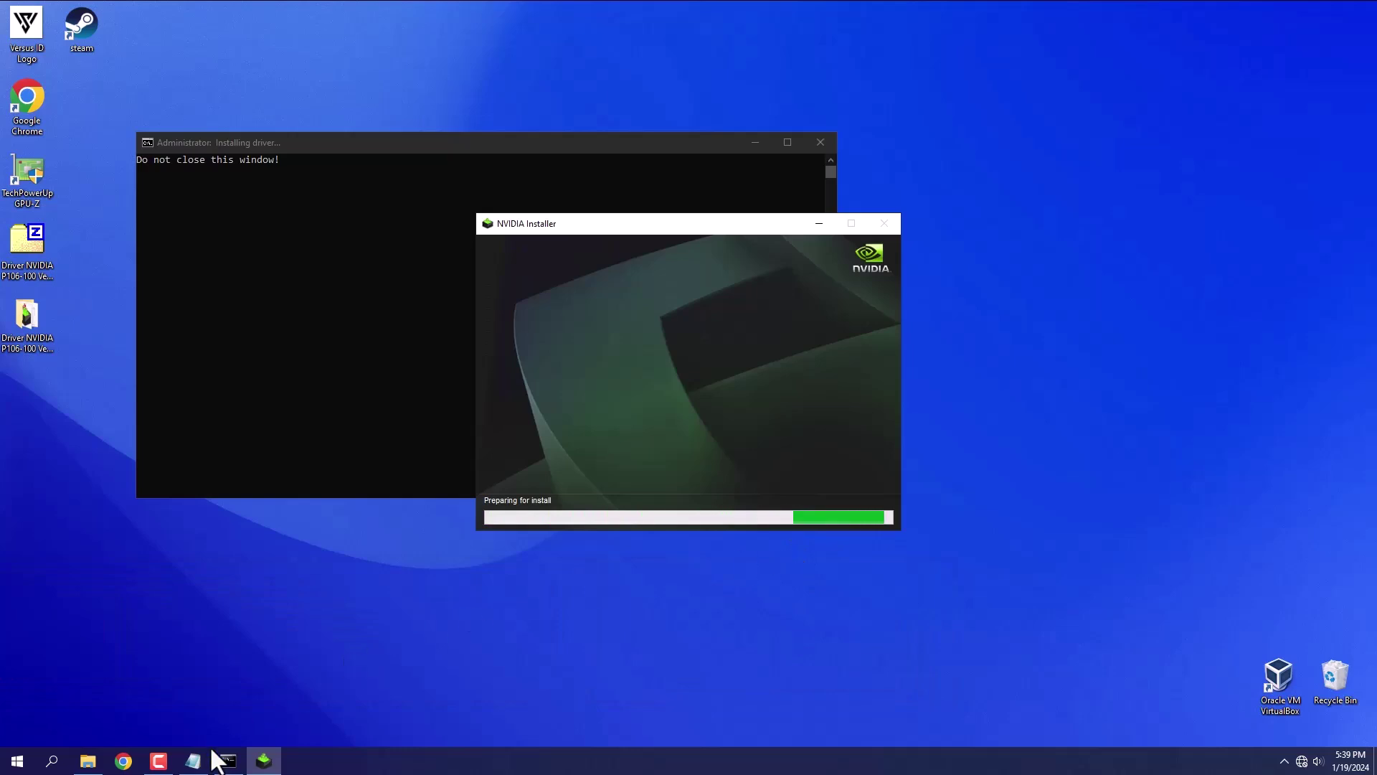
click(185, 762)
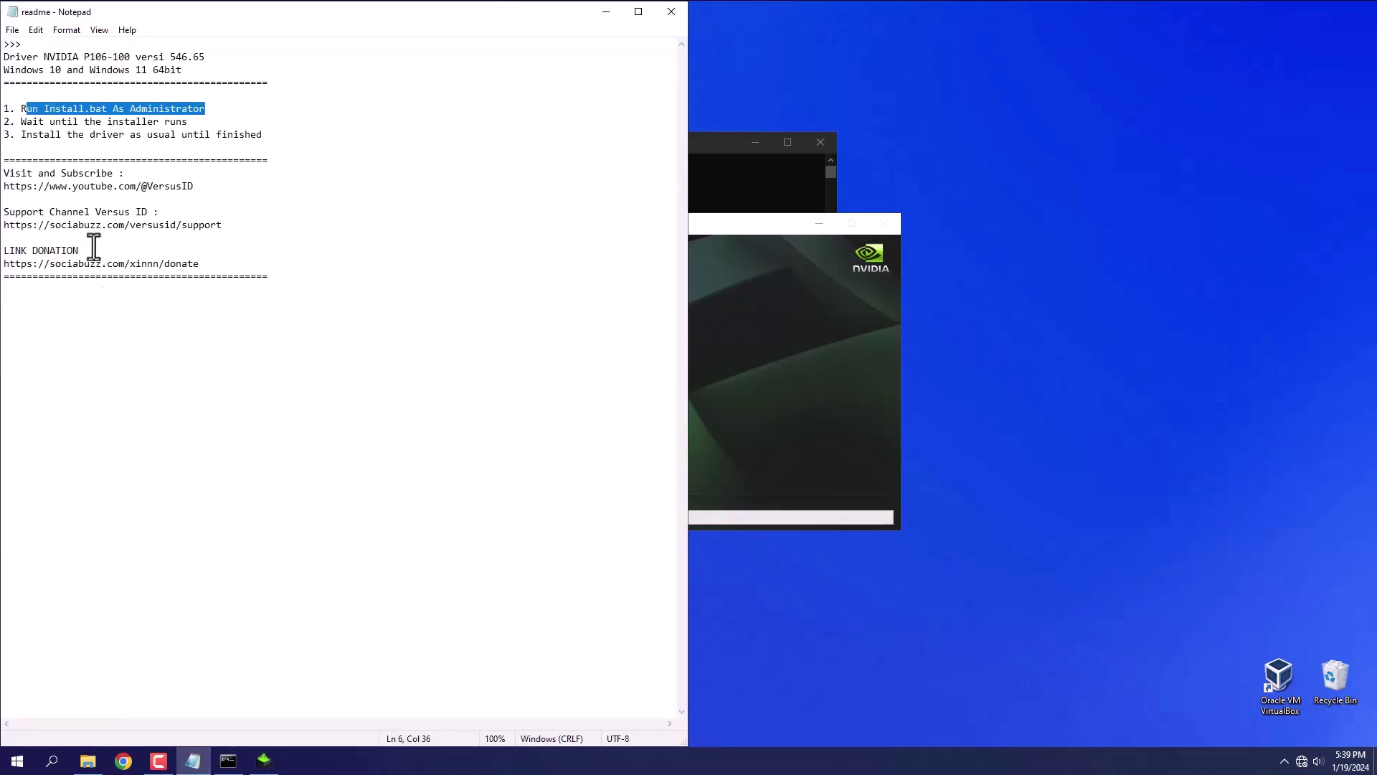
drag(38, 127, 190, 119)
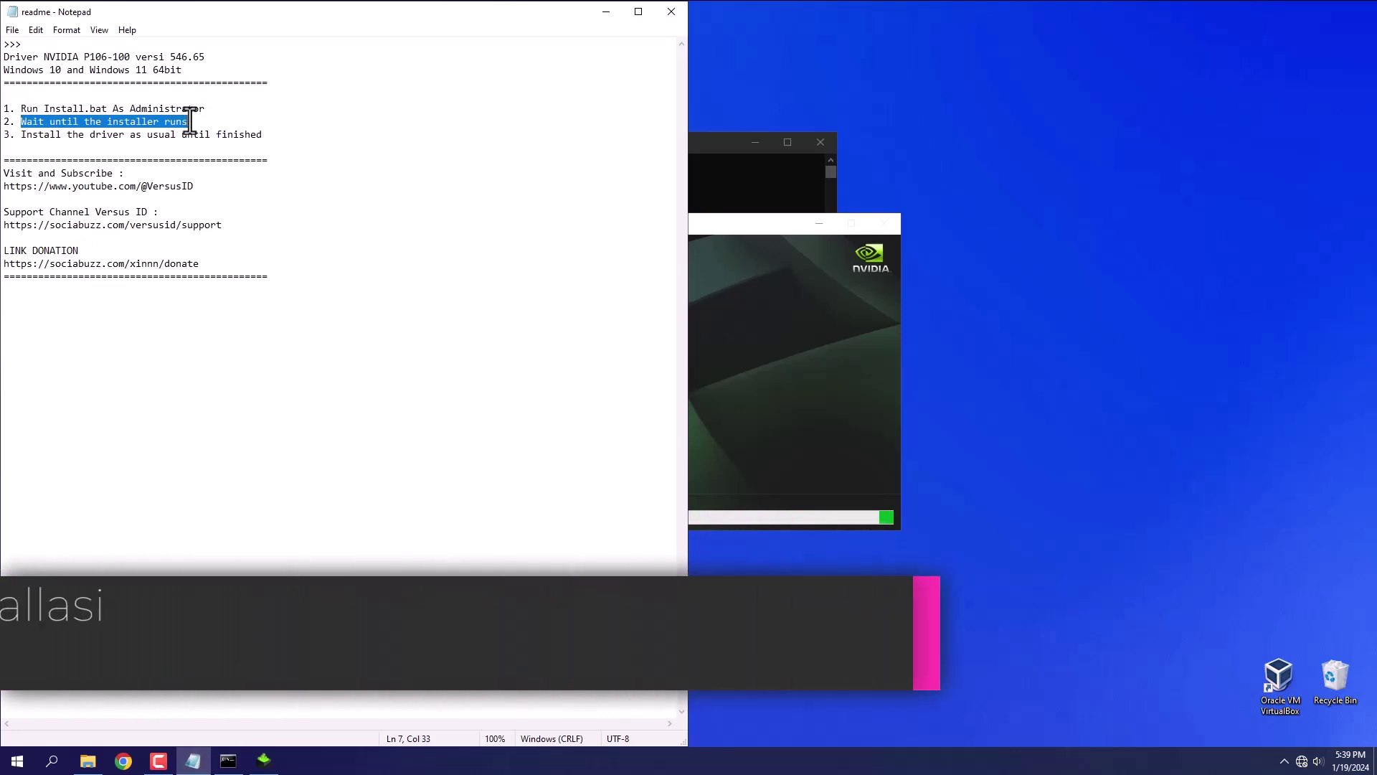
click(737, 227)
click(722, 168)
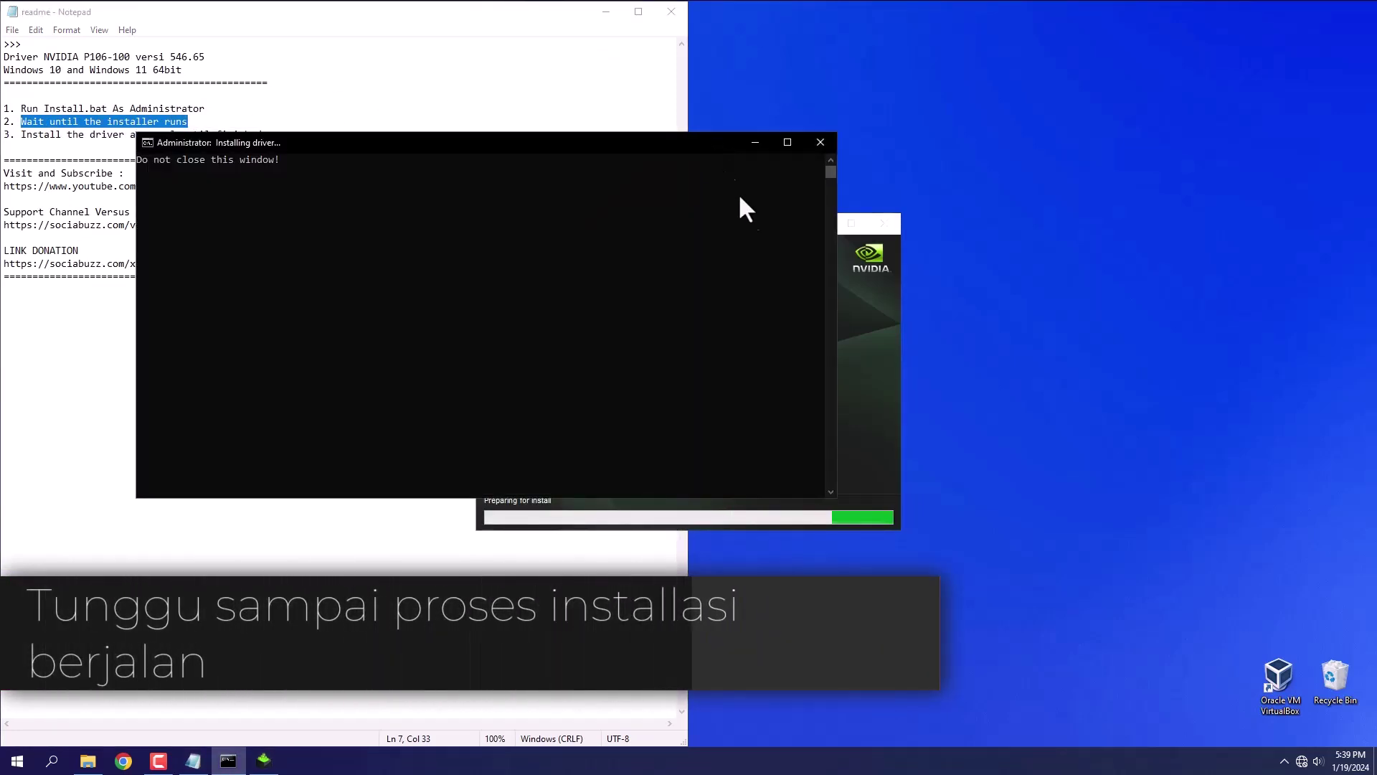
click(855, 307)
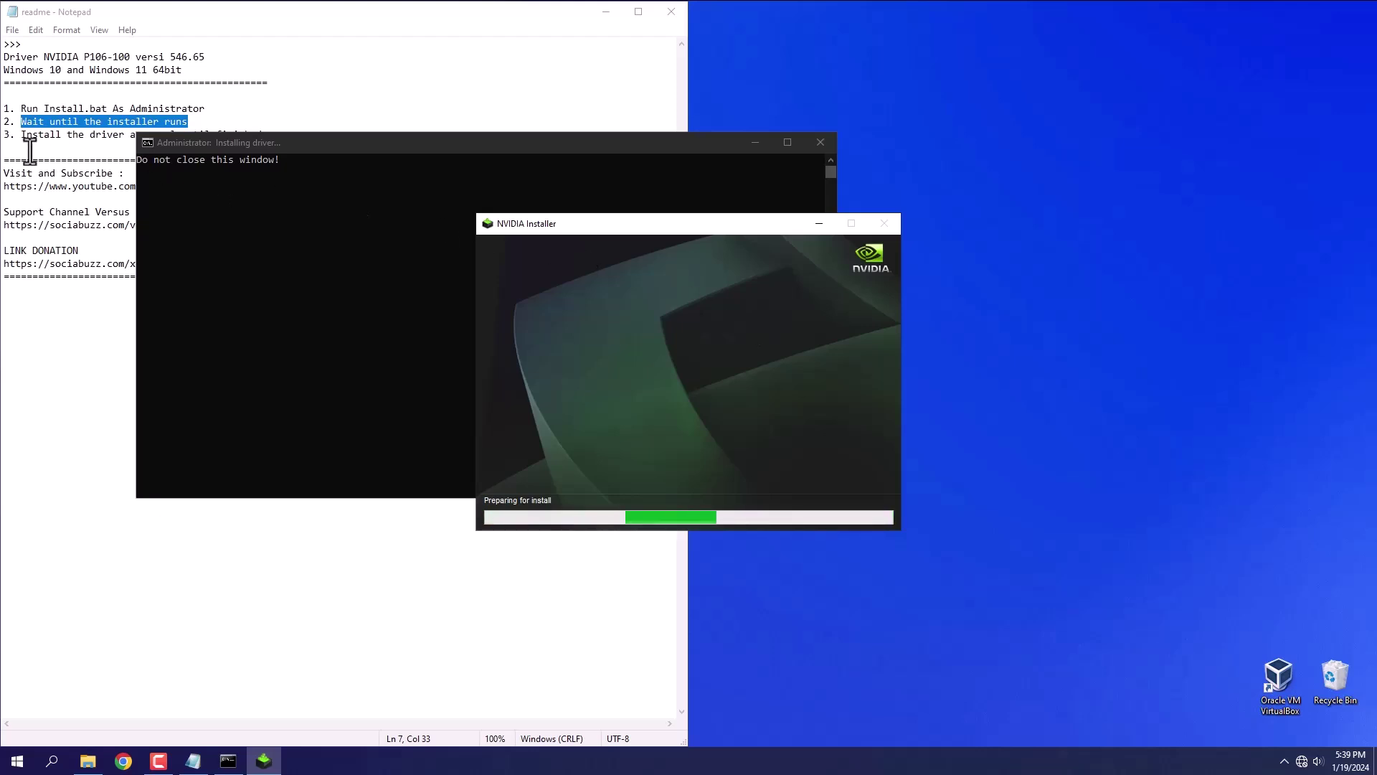
drag(19, 136, 273, 136)
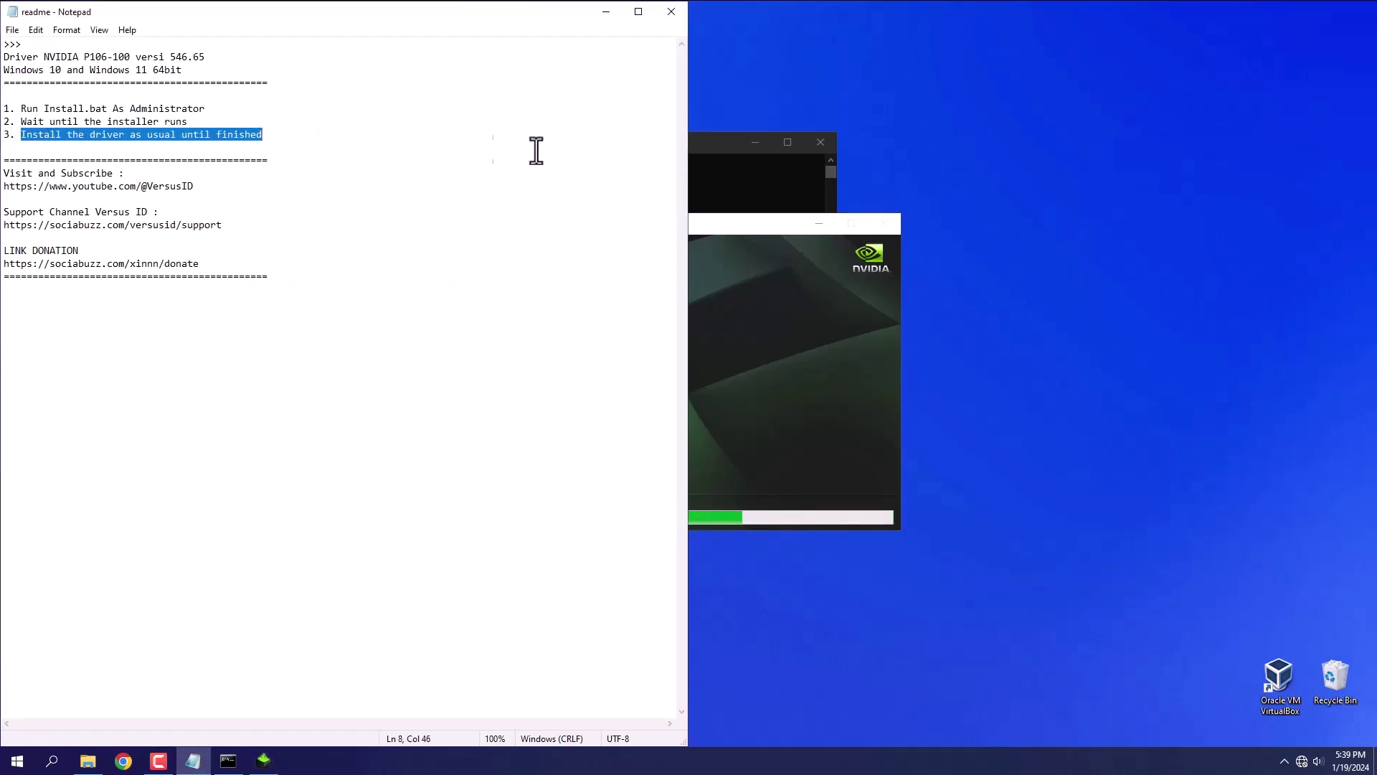
click(756, 223)
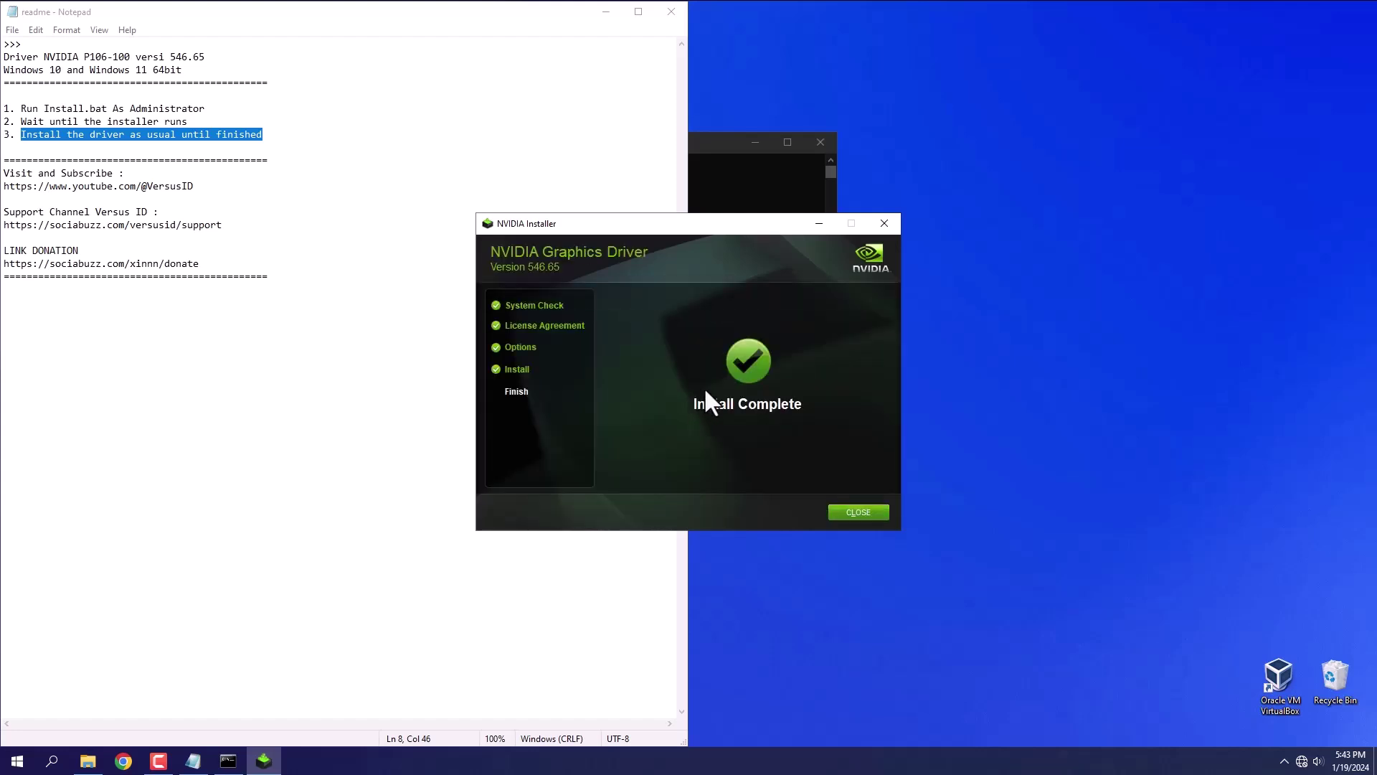
- Close the finished NVIDIA installer and the readme, then restart the PC
click(858, 512)
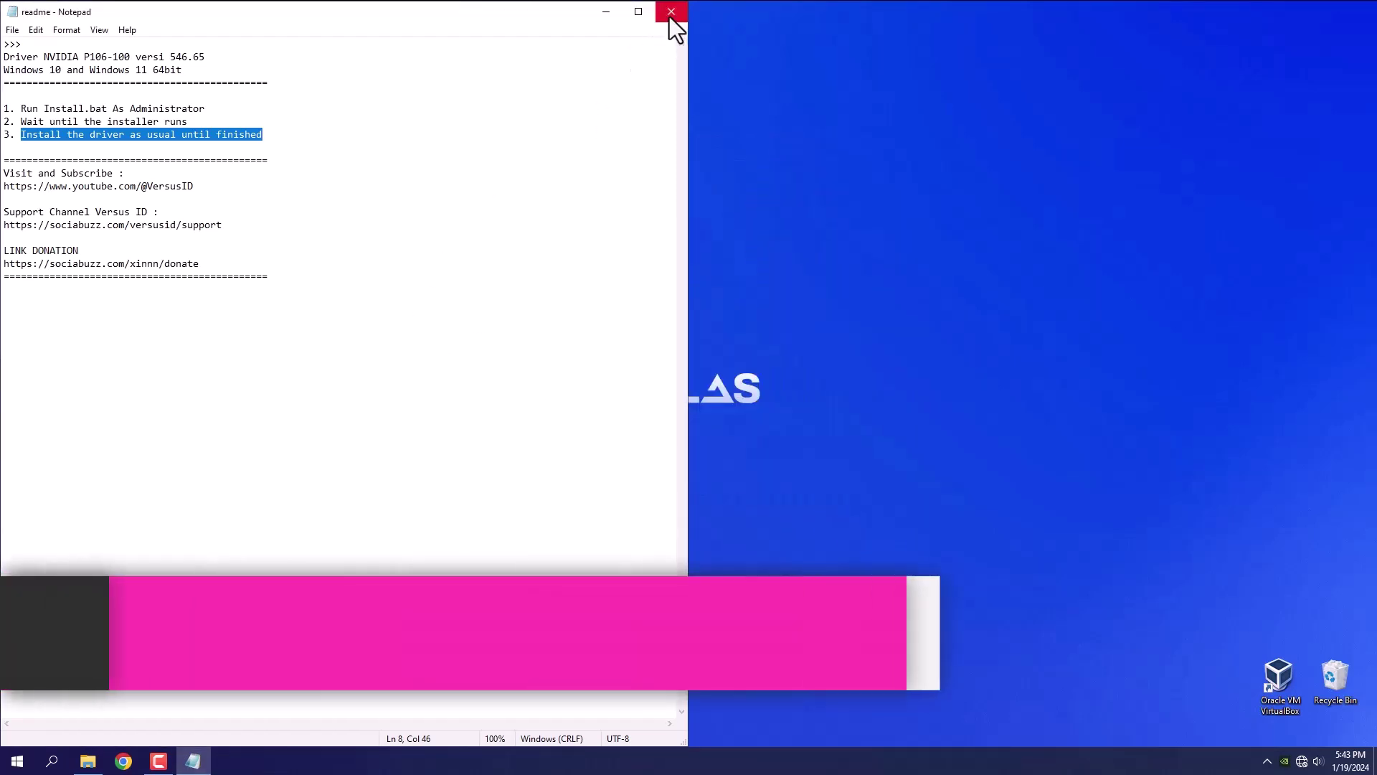
click(670, 12)
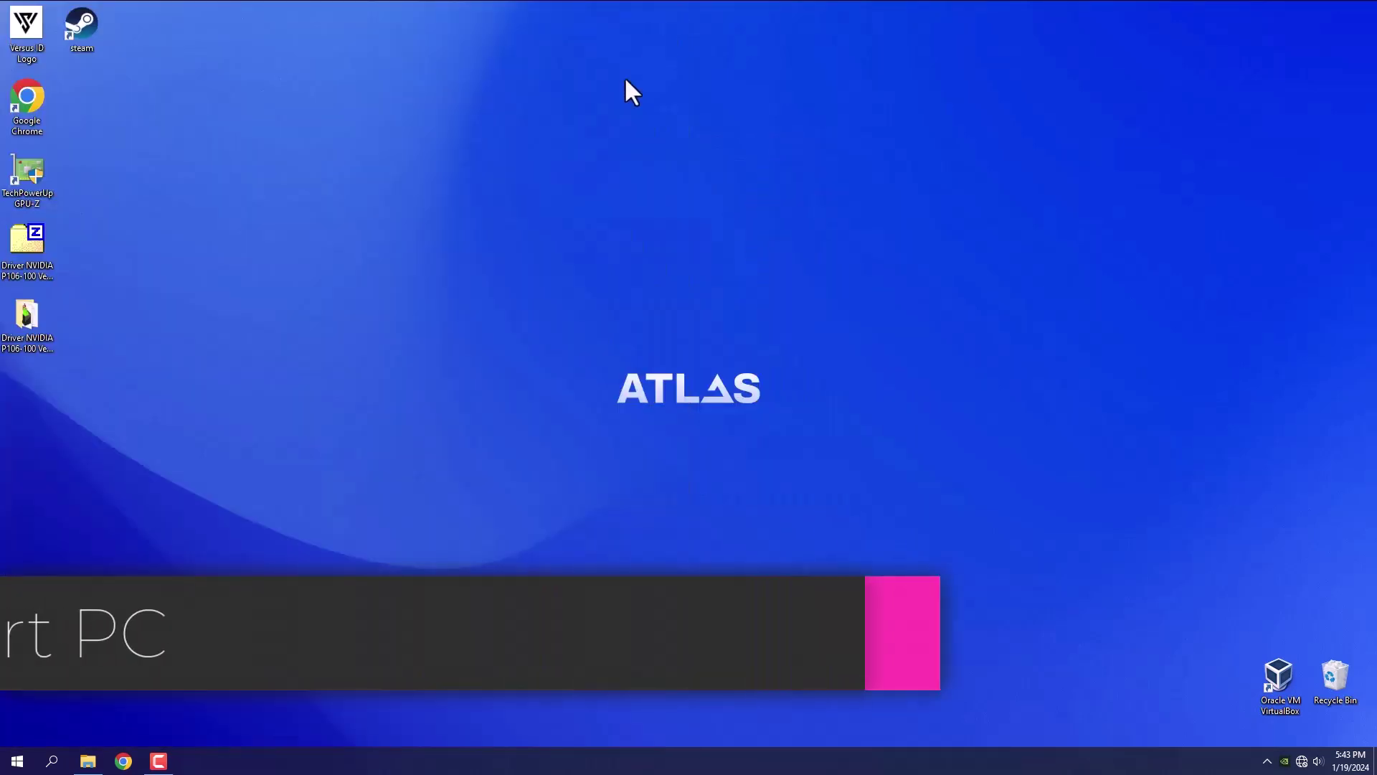
click(22, 760)
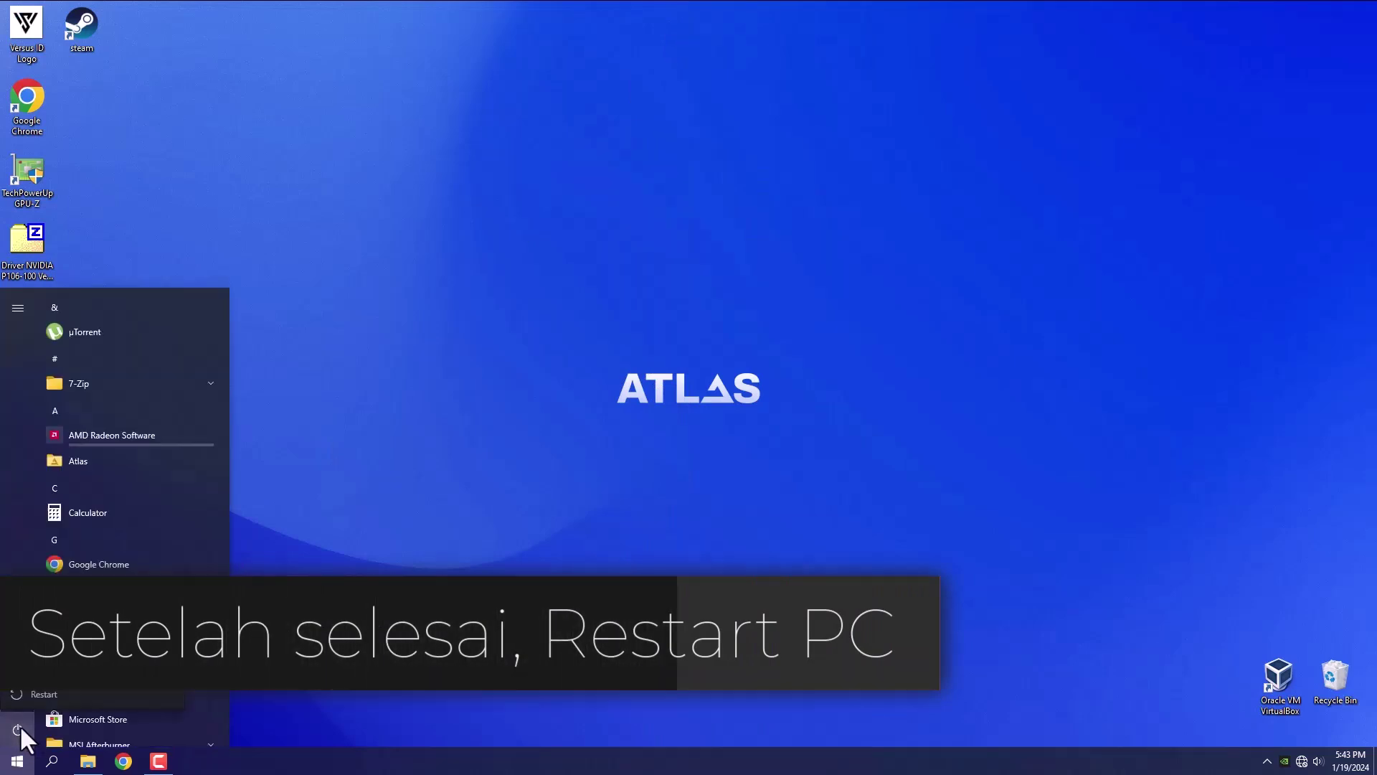
click(20, 726)
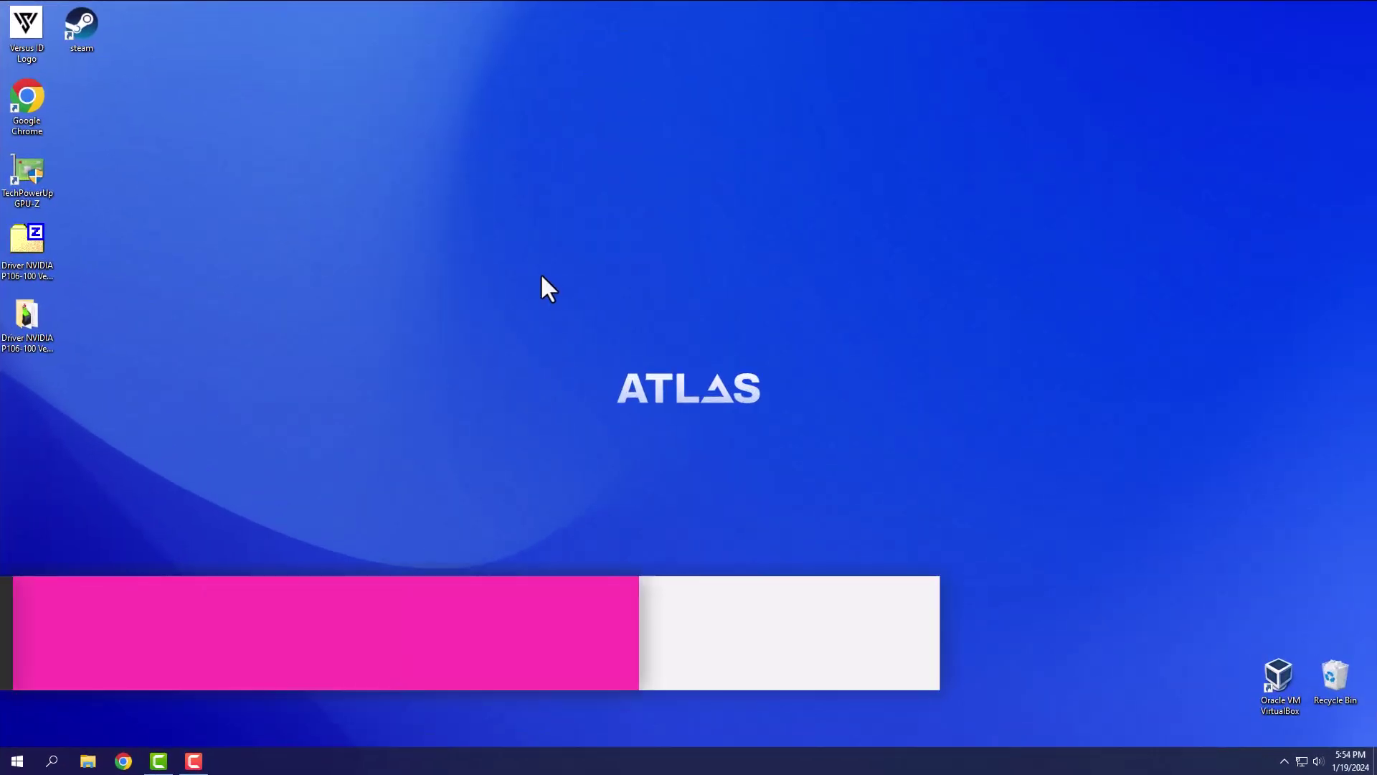
- After the reboot, check the network status and open the quick system tools menu
click(1301, 761)
click(627, 493)
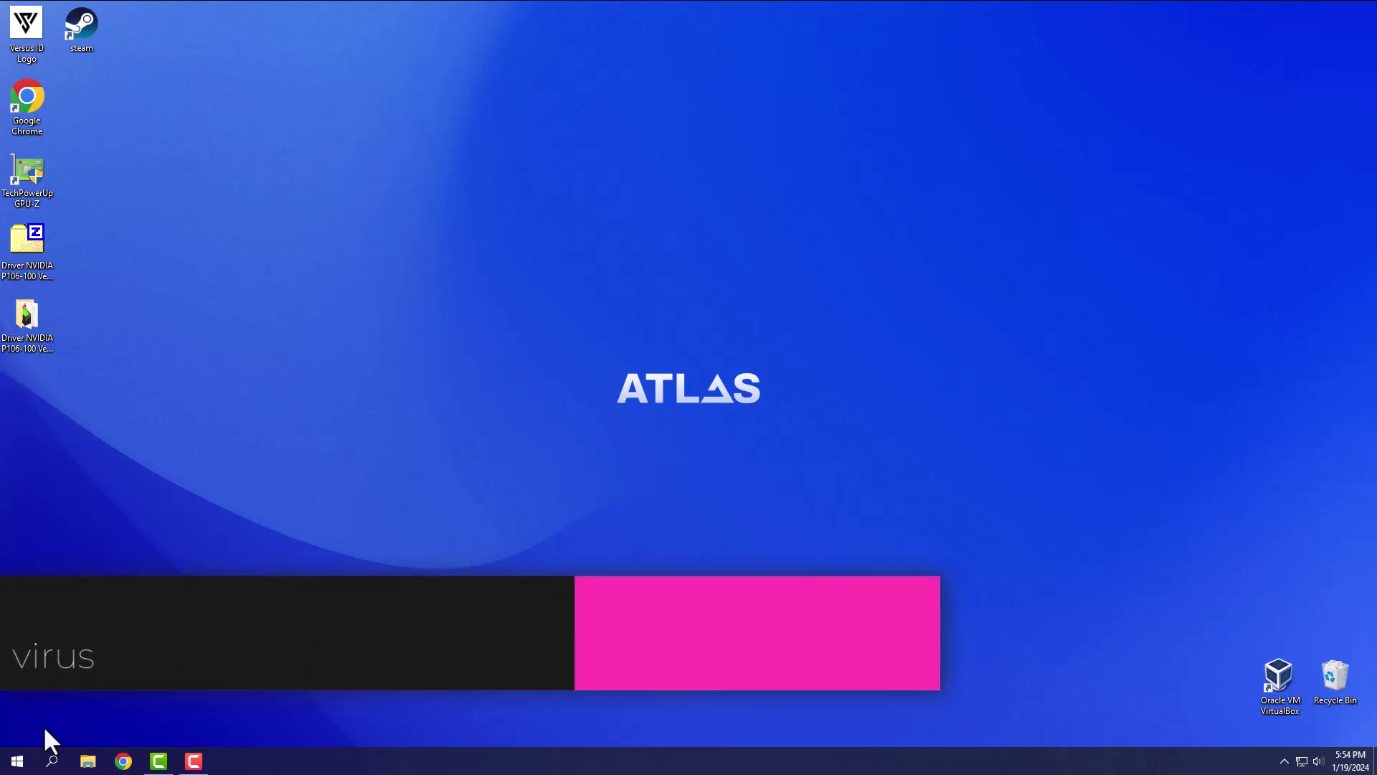
right_click(26, 763)
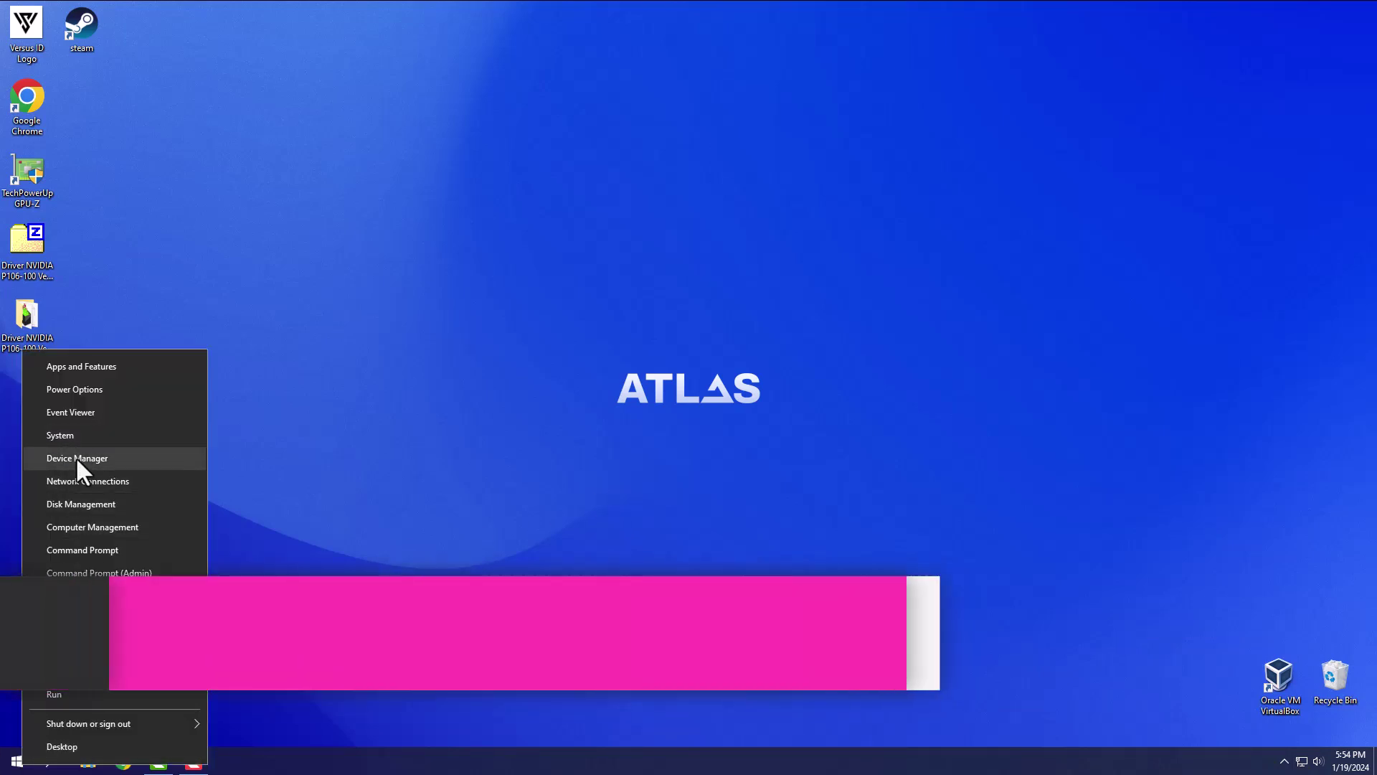
click(76, 458)
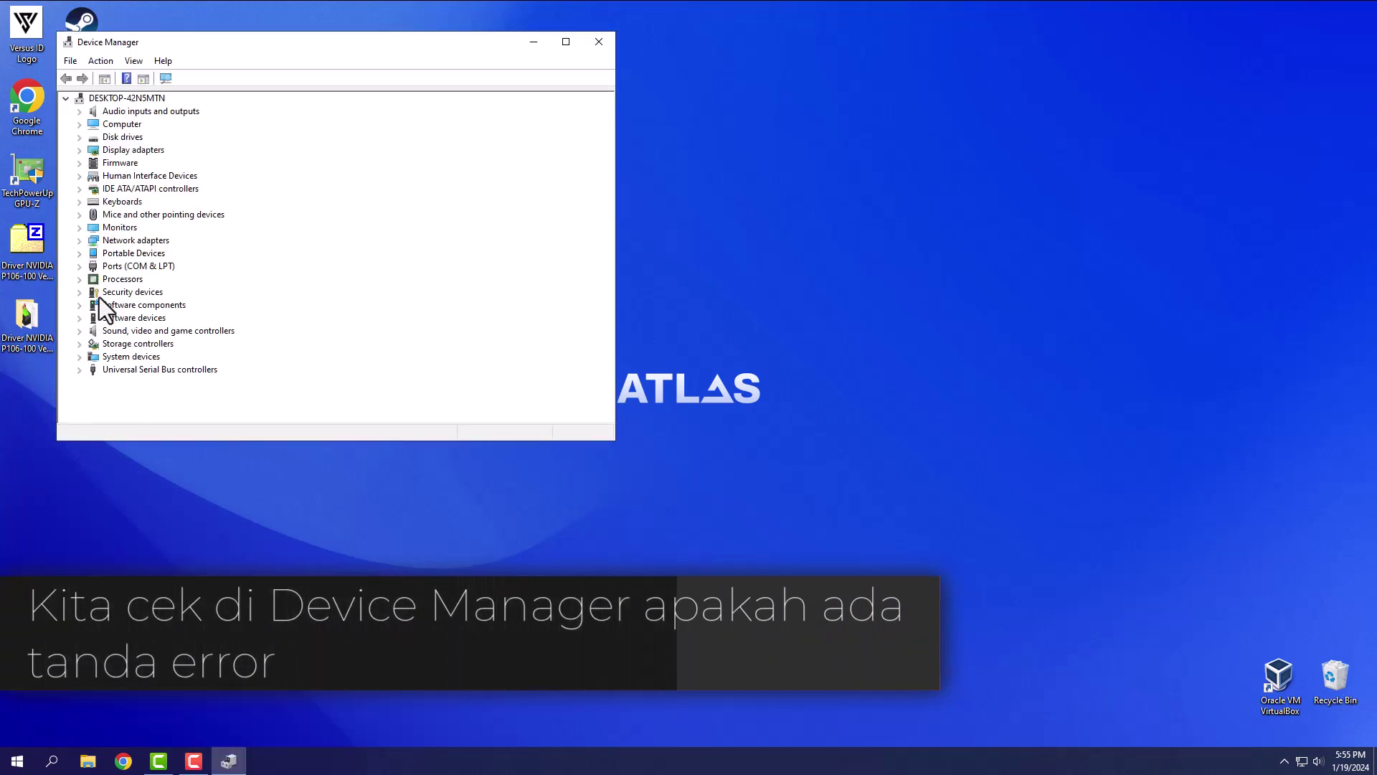
click(79, 150)
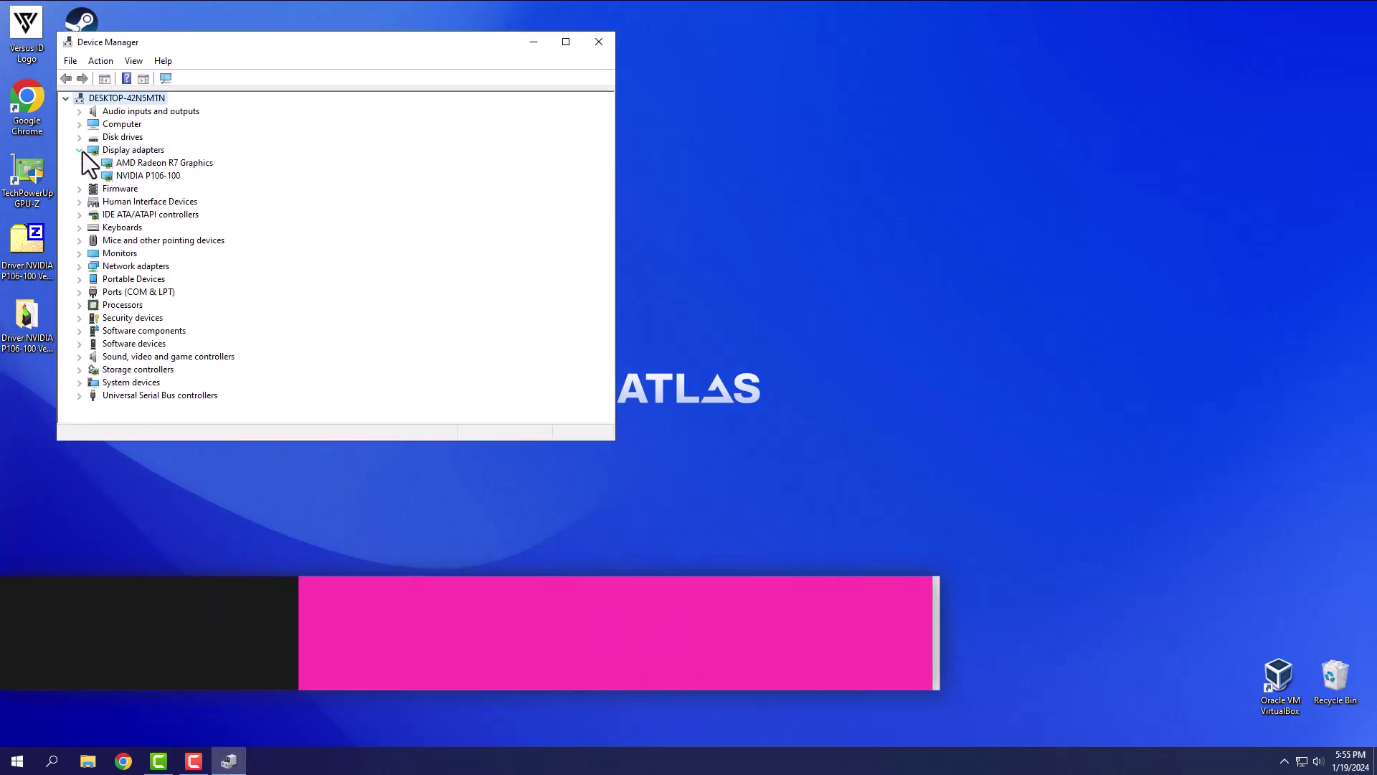
click(143, 176)
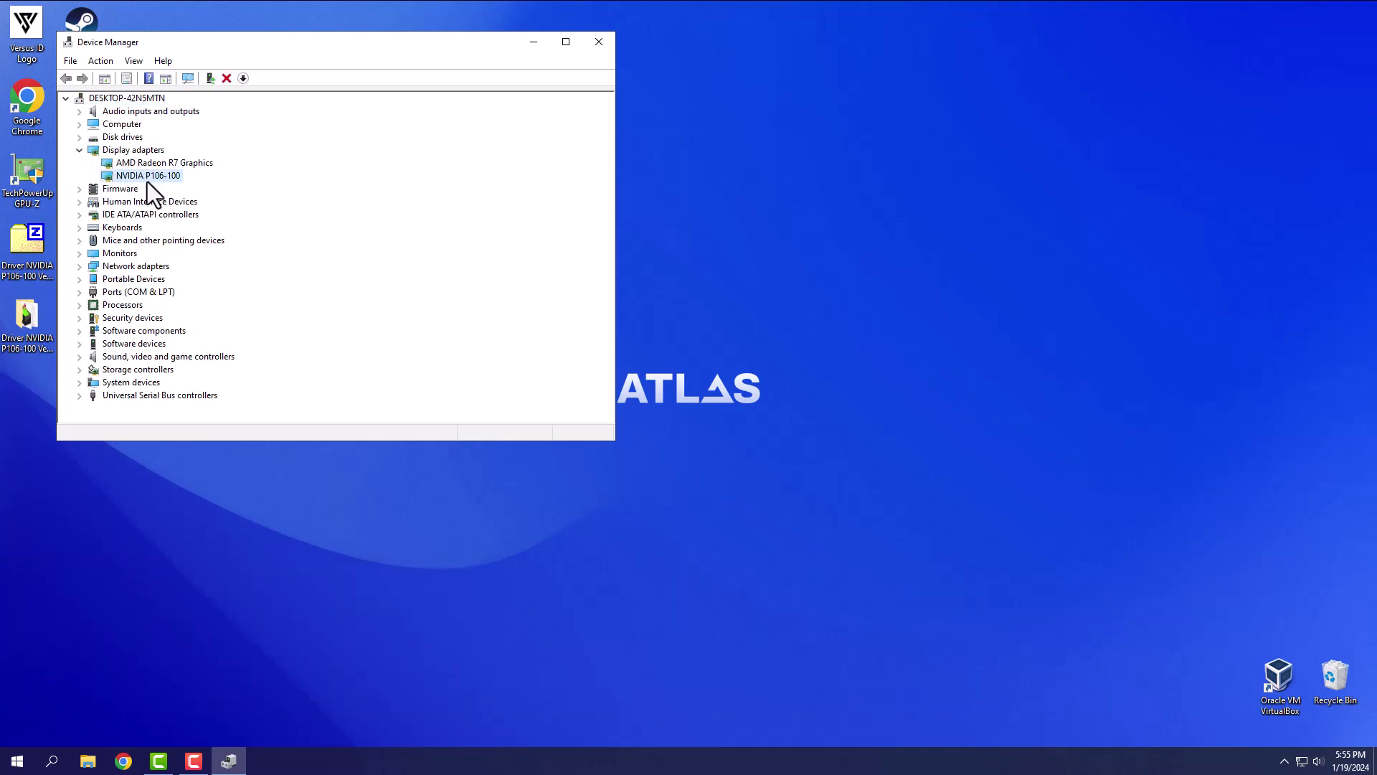
click(599, 42)
click(30, 166)
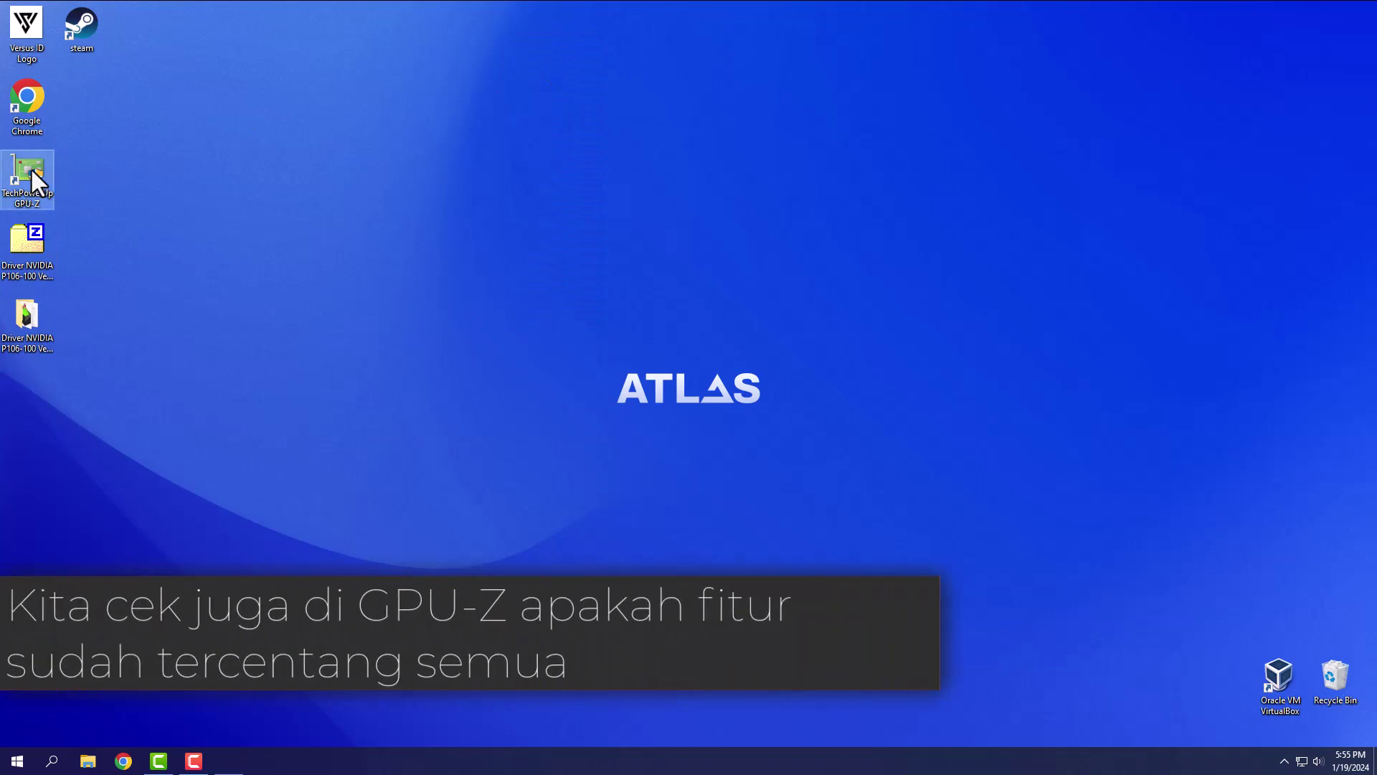
double_click(32, 168)
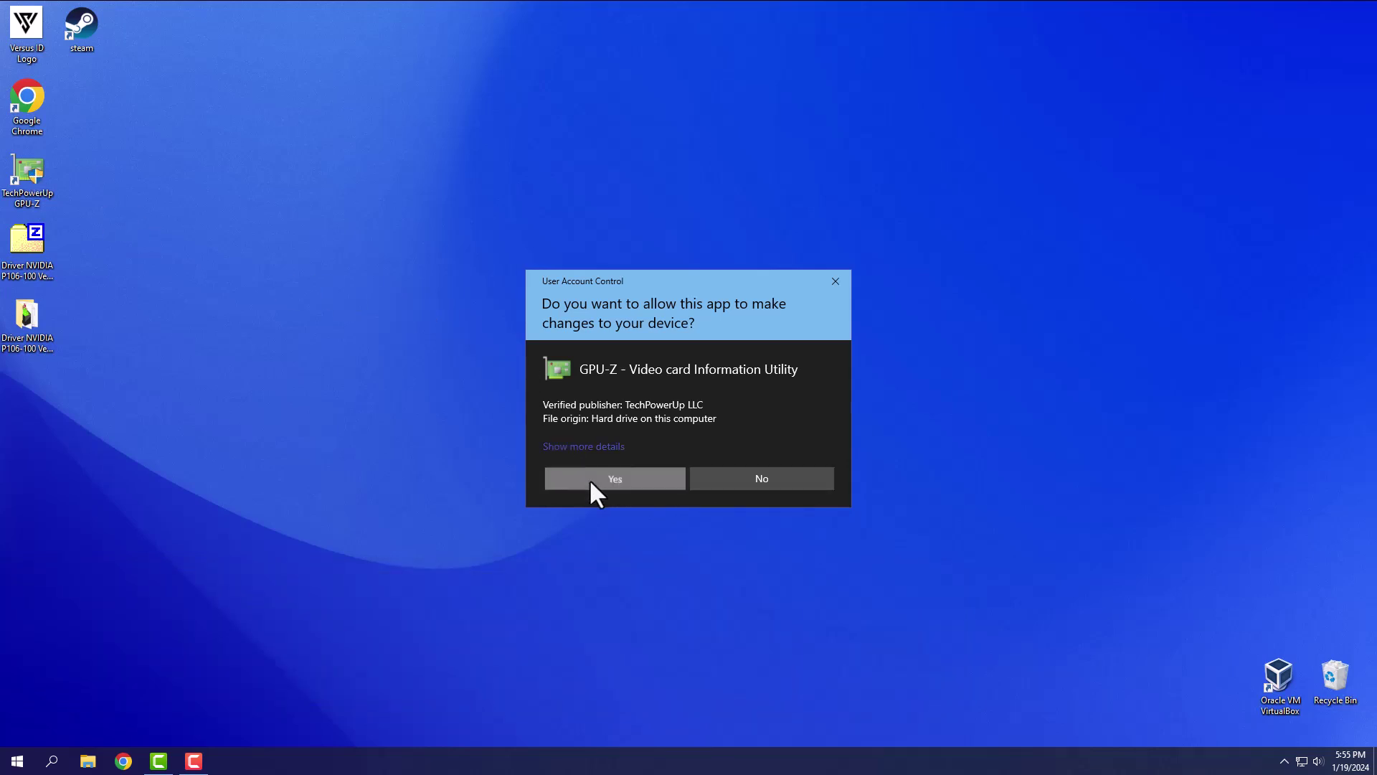
click(588, 479)
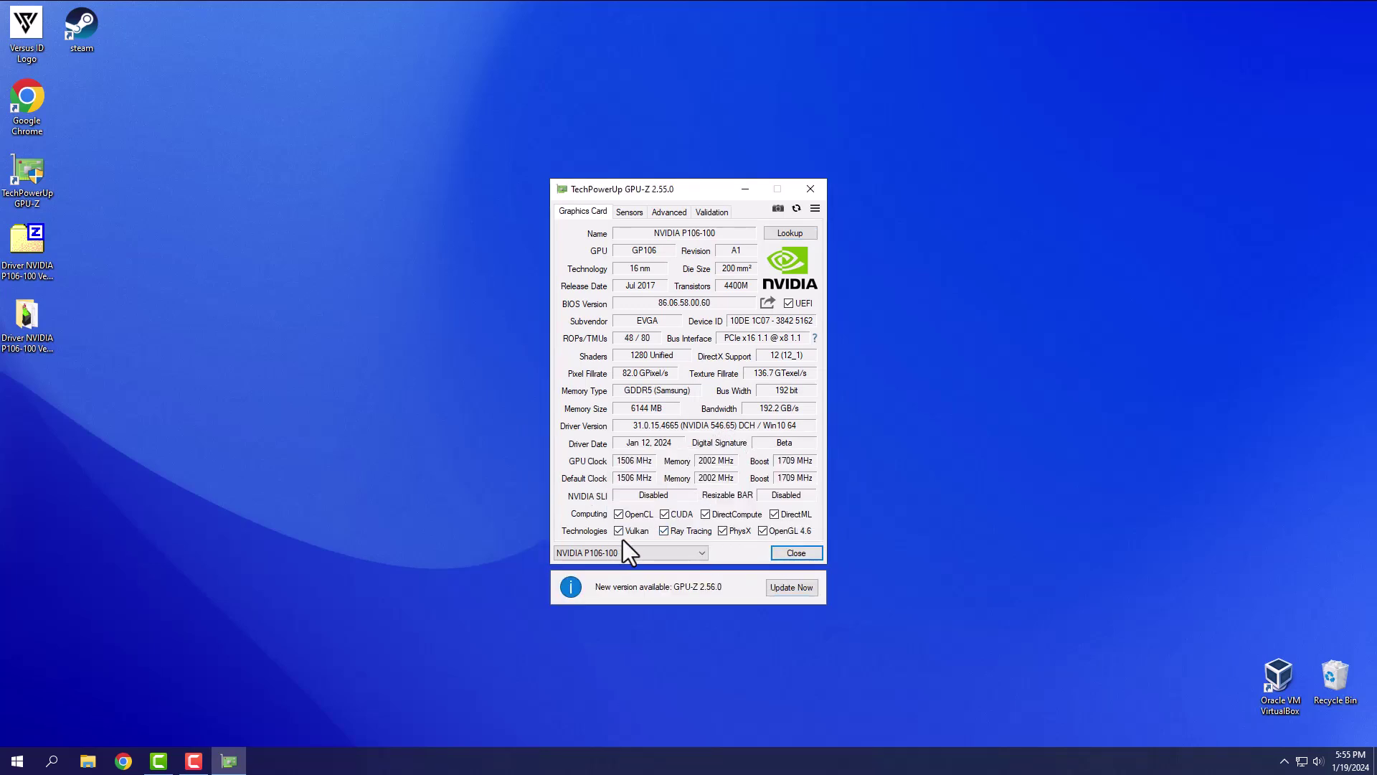
click(813, 188)
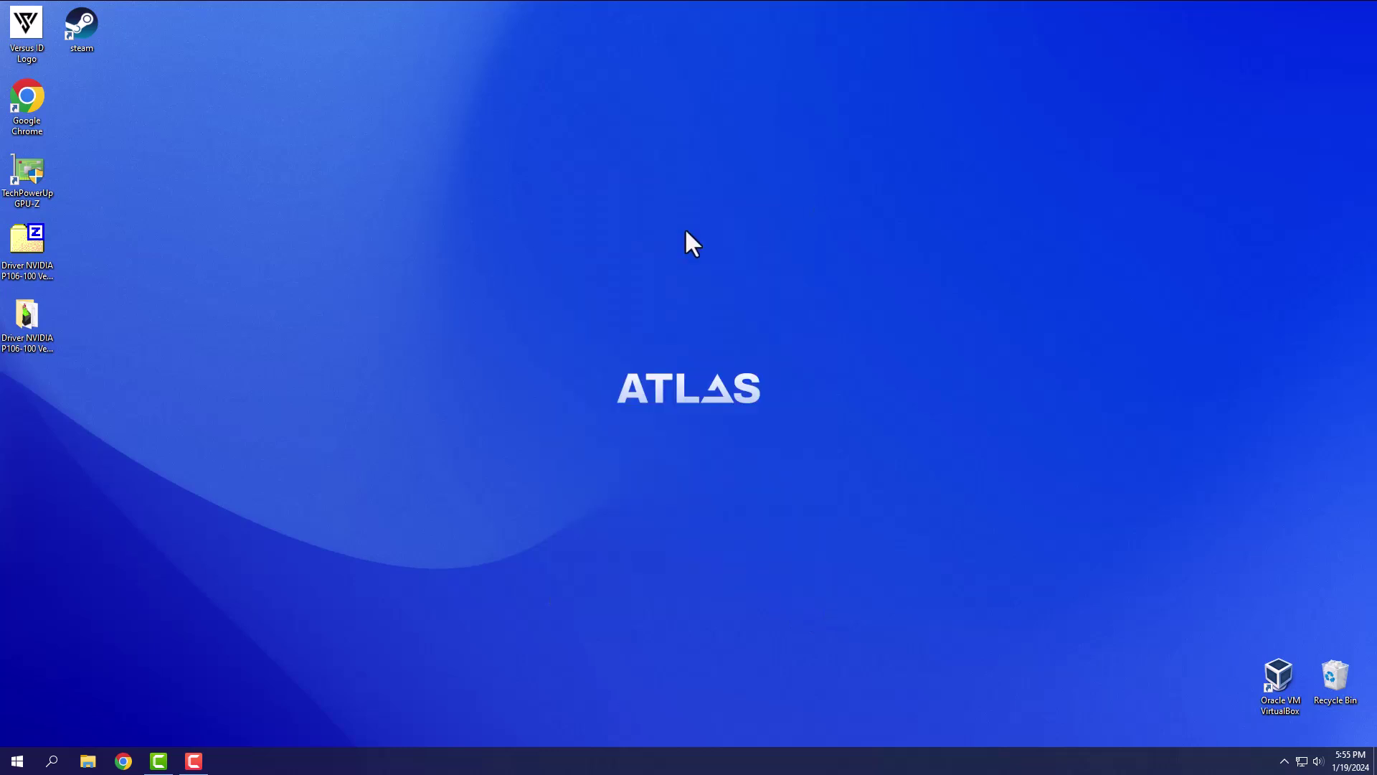
- Open NVIDIA Control Panel from the desktop menu and accept the license agreement
right_click(385, 265)
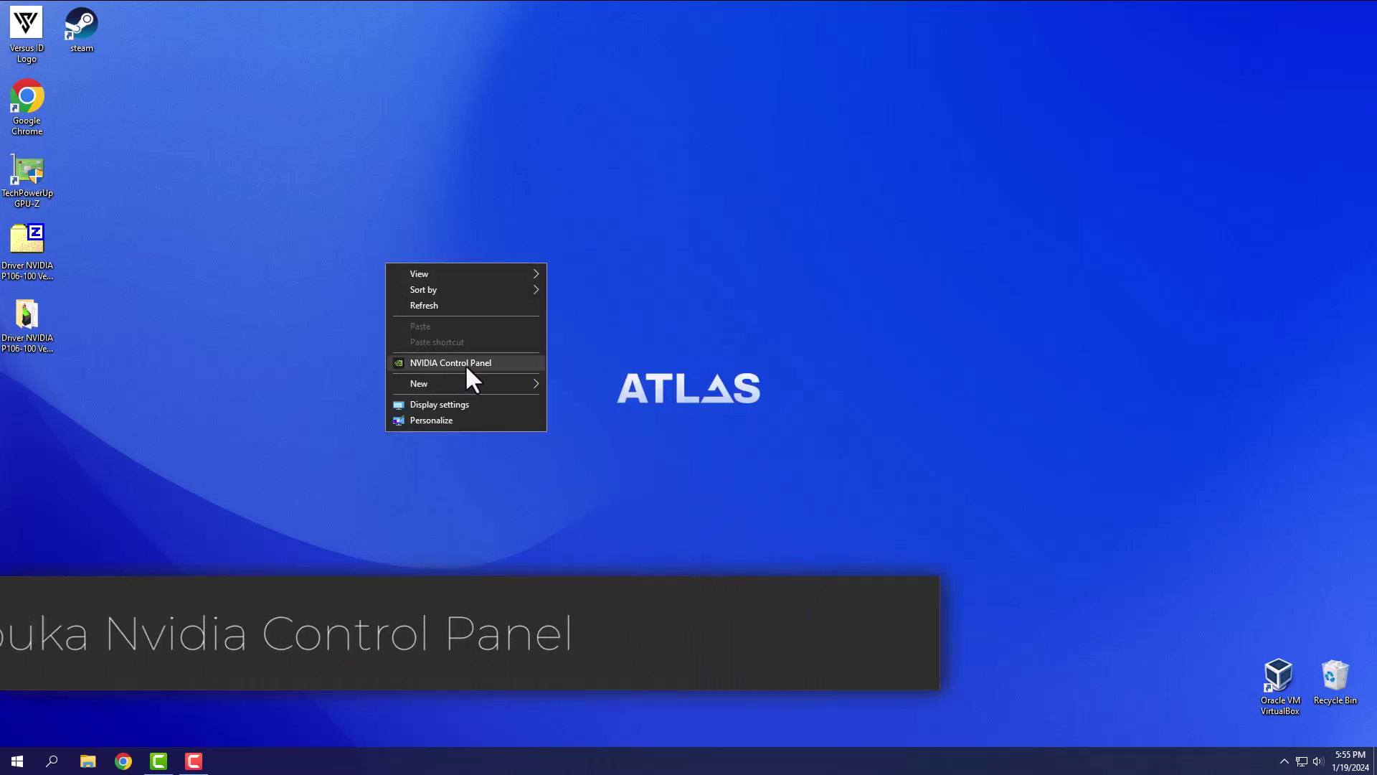
click(466, 365)
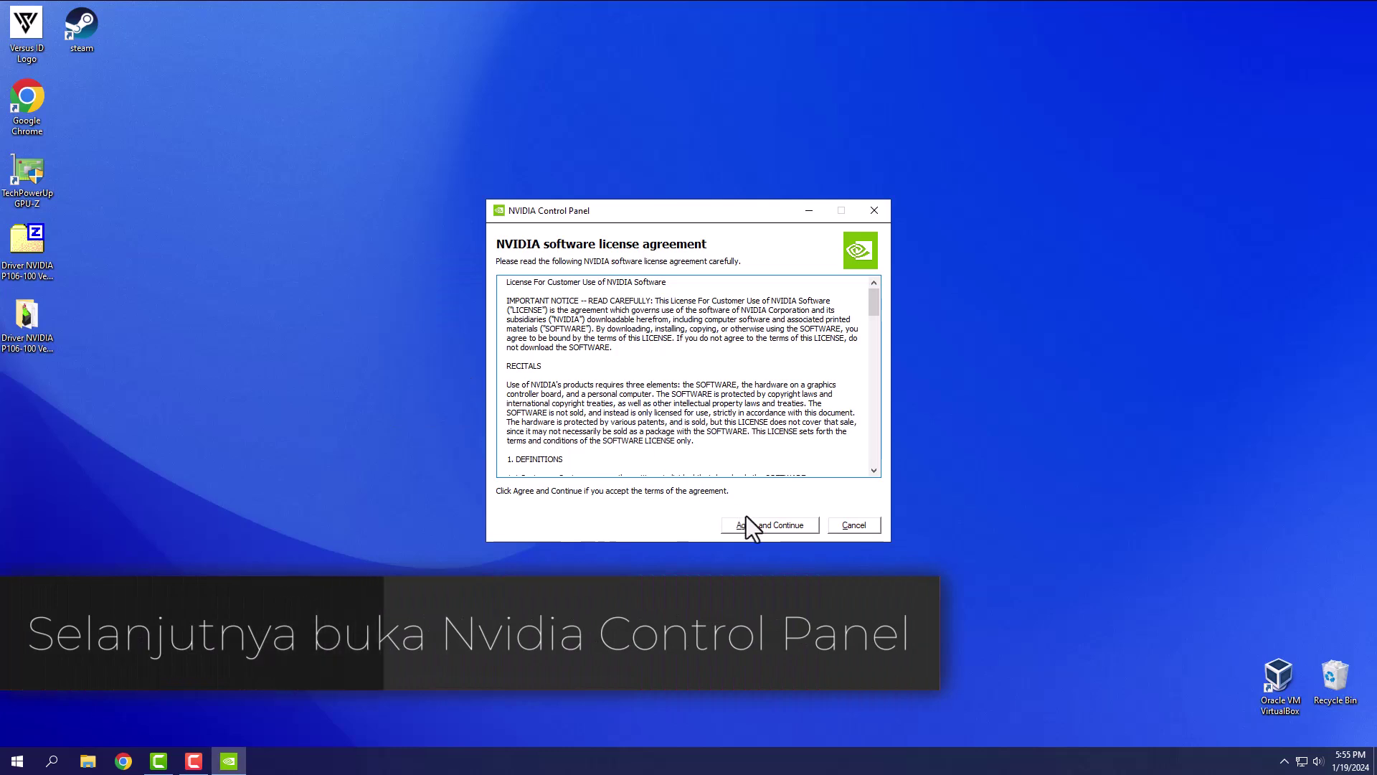
click(755, 524)
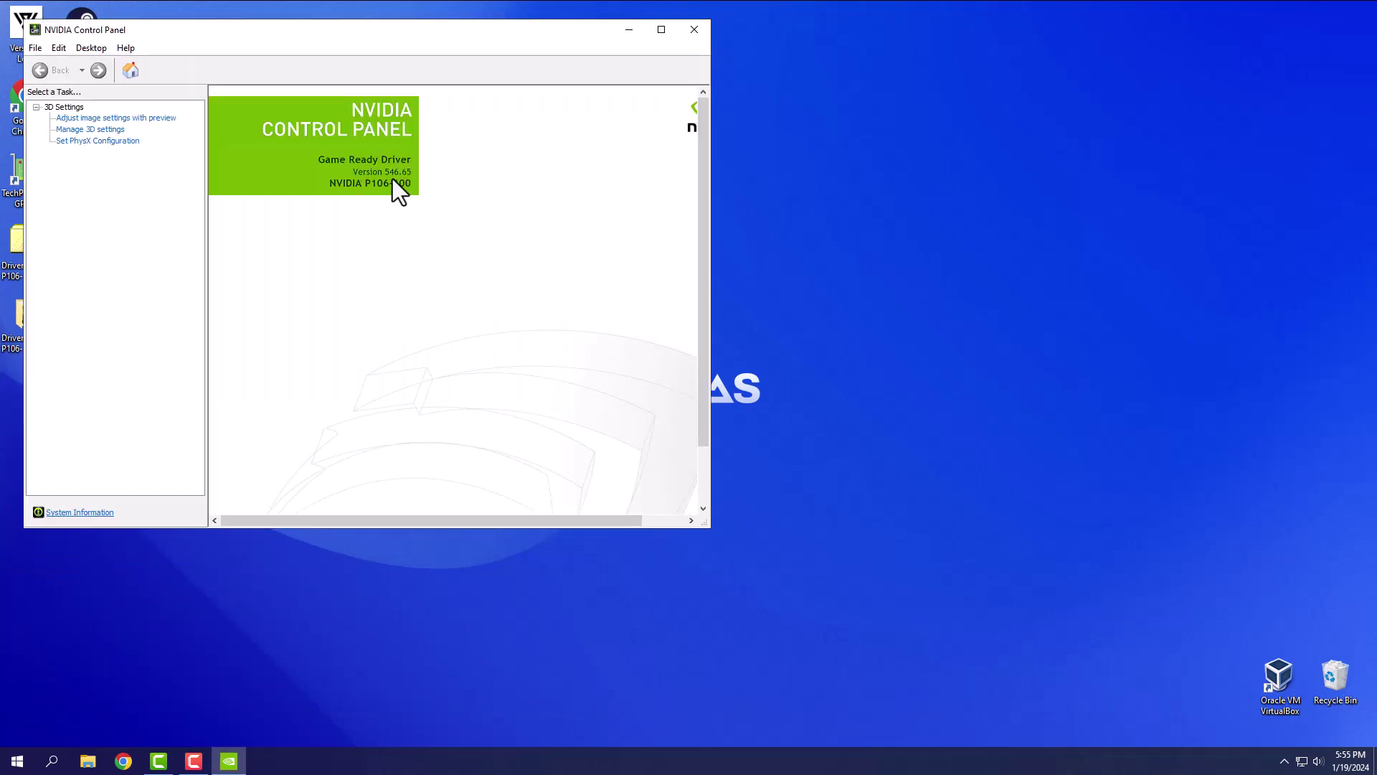
- In Manage 3D settings, apply High-performance NVIDIA processor as preferred GPU, then close the panel
click(110, 131)
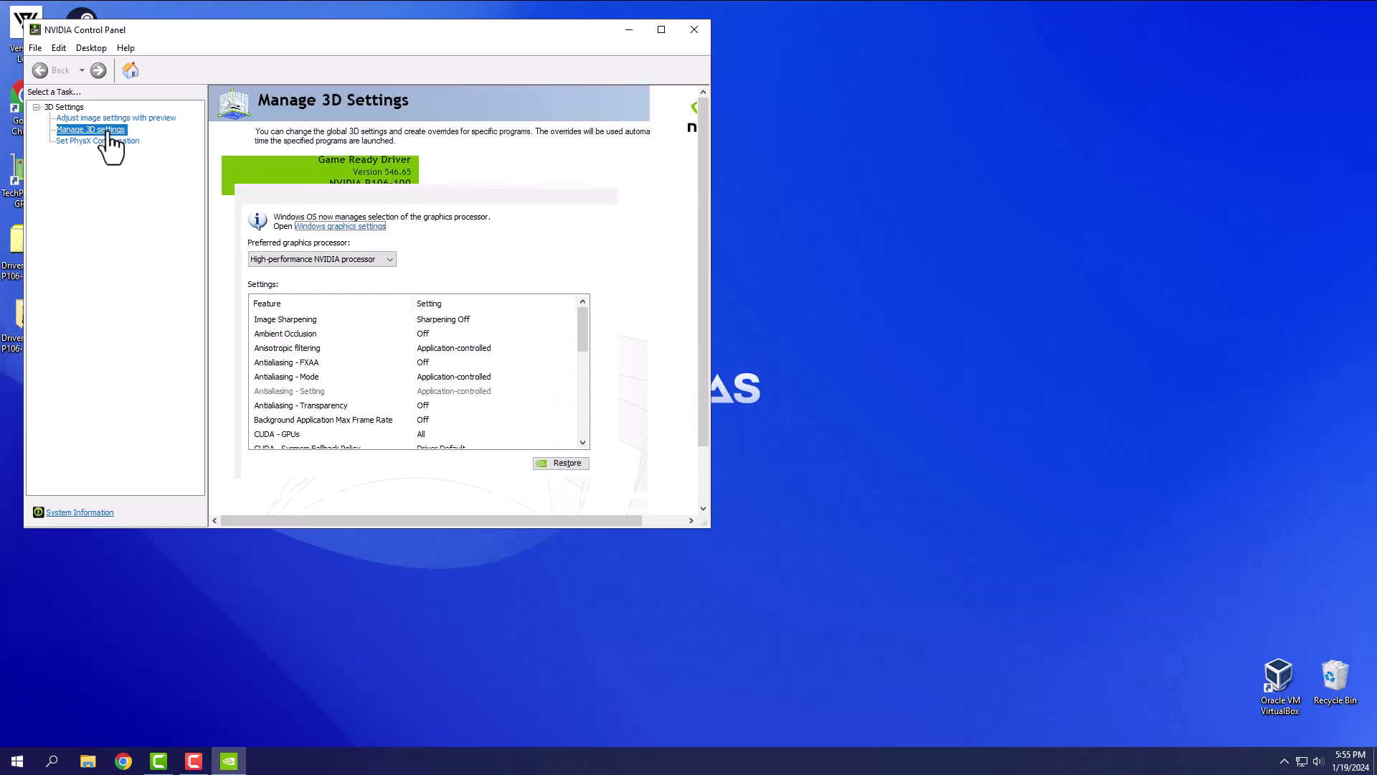
click(325, 259)
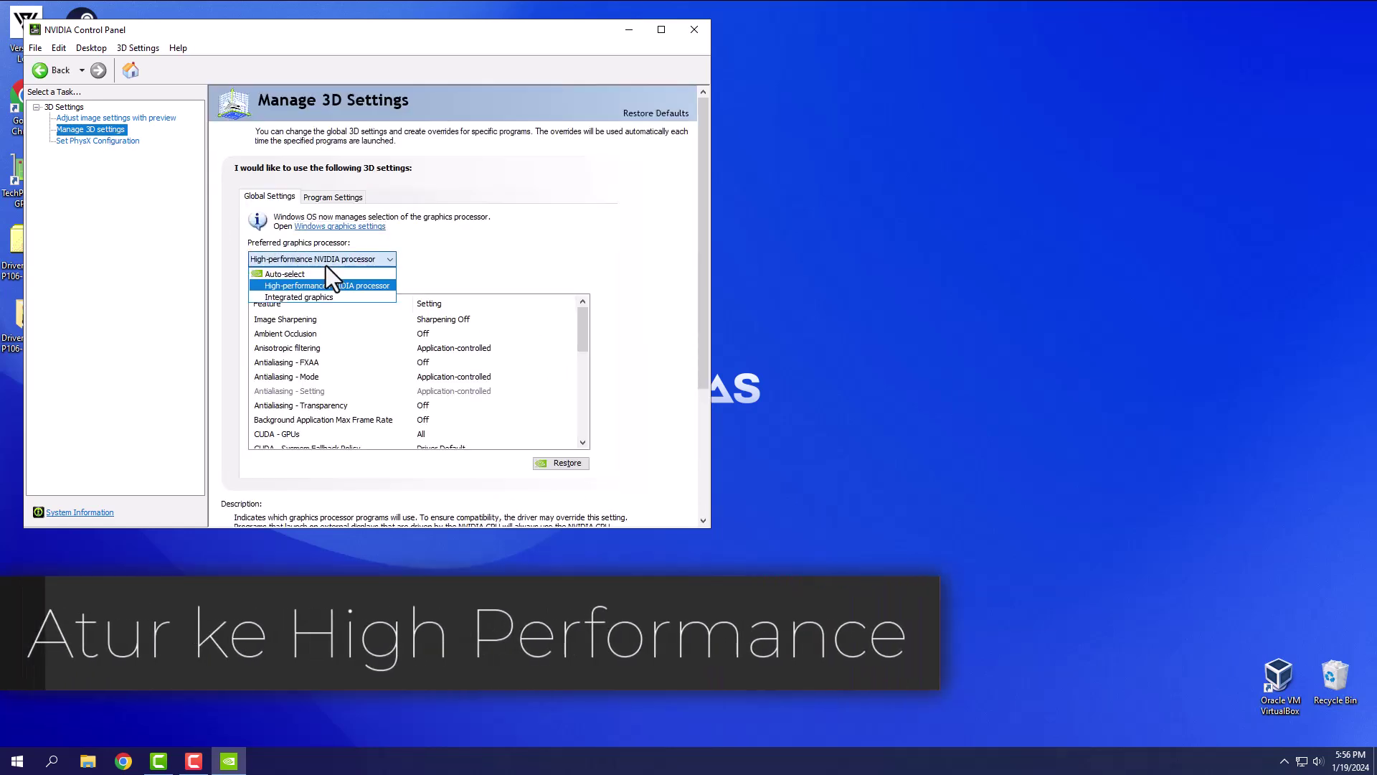
click(322, 287)
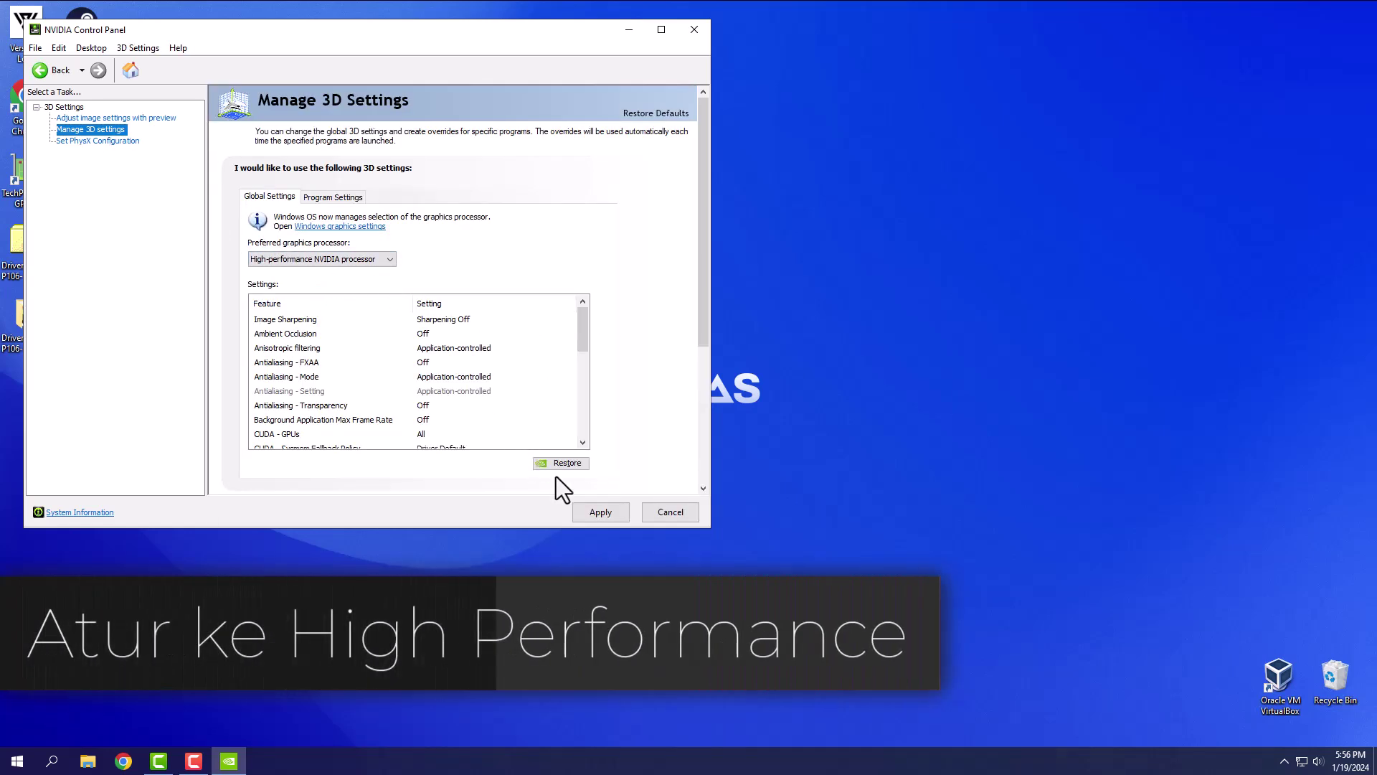
click(600, 512)
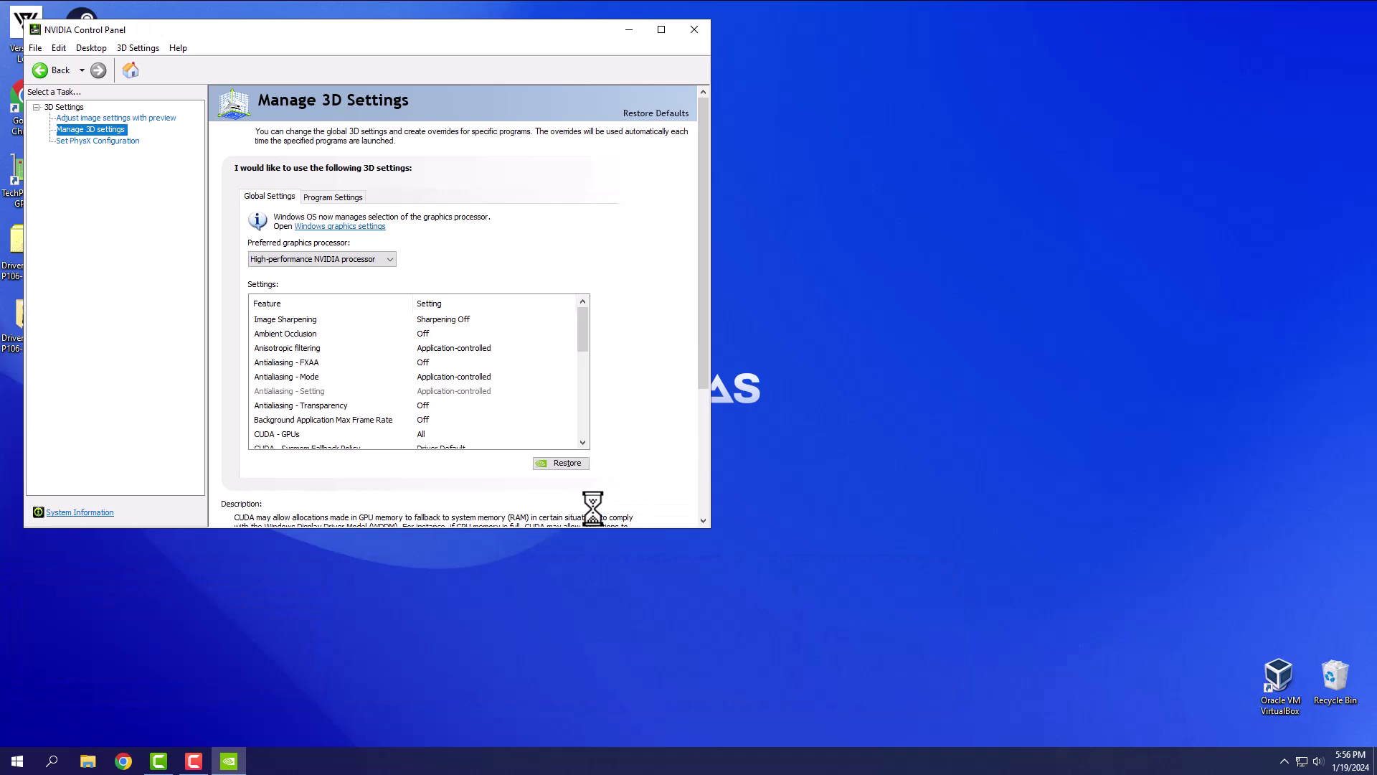
click(702, 29)
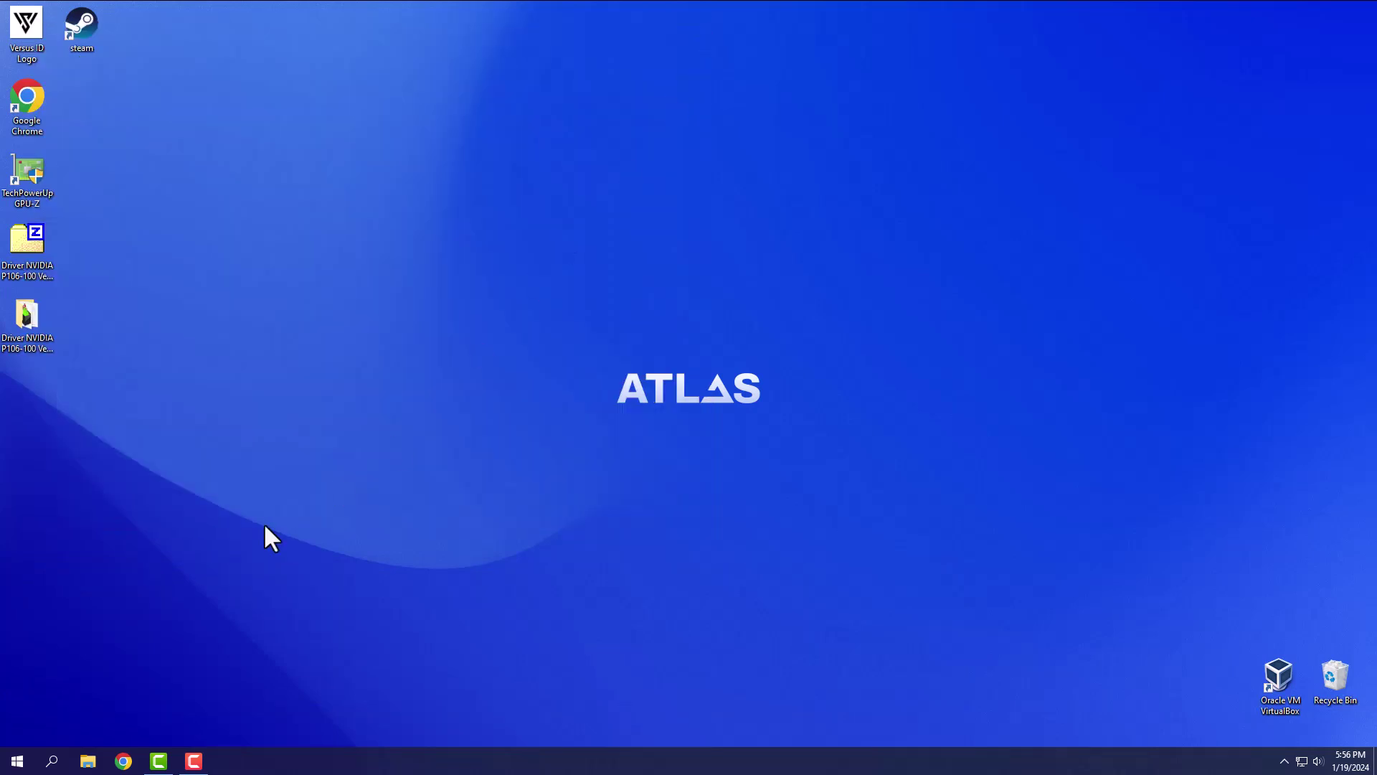
- Launch MSI Afterburner from a Start search for 'ms', grant admin rights, and minimize it
click(24, 762)
text(msi)
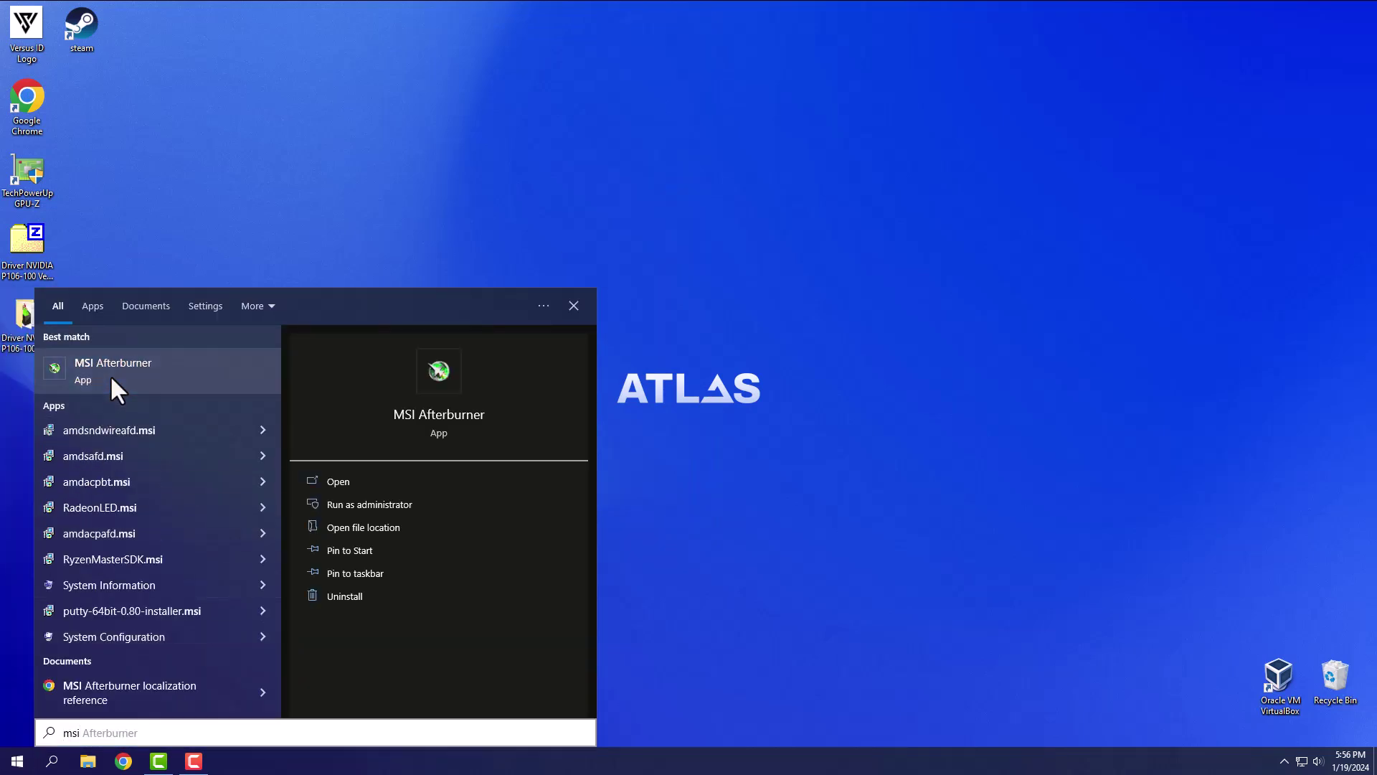
click(111, 374)
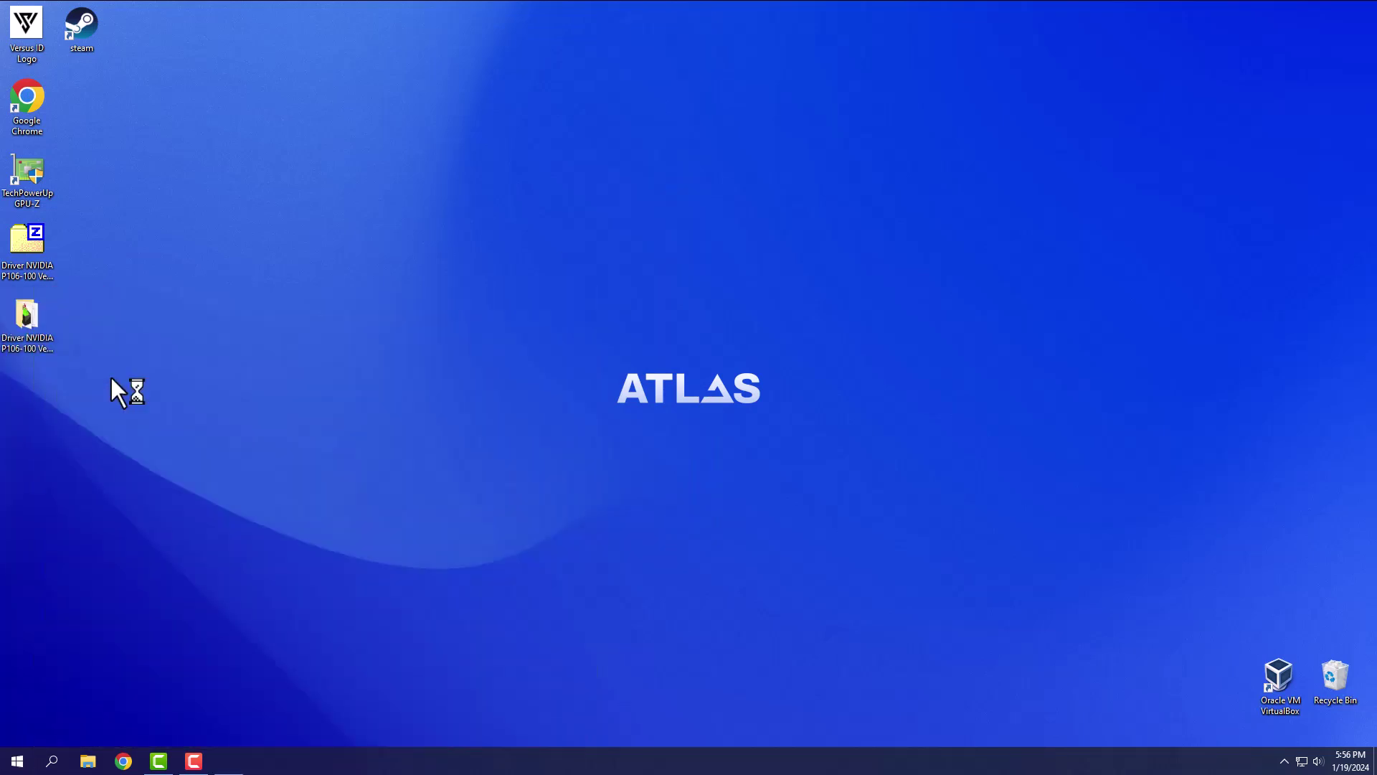
click(599, 479)
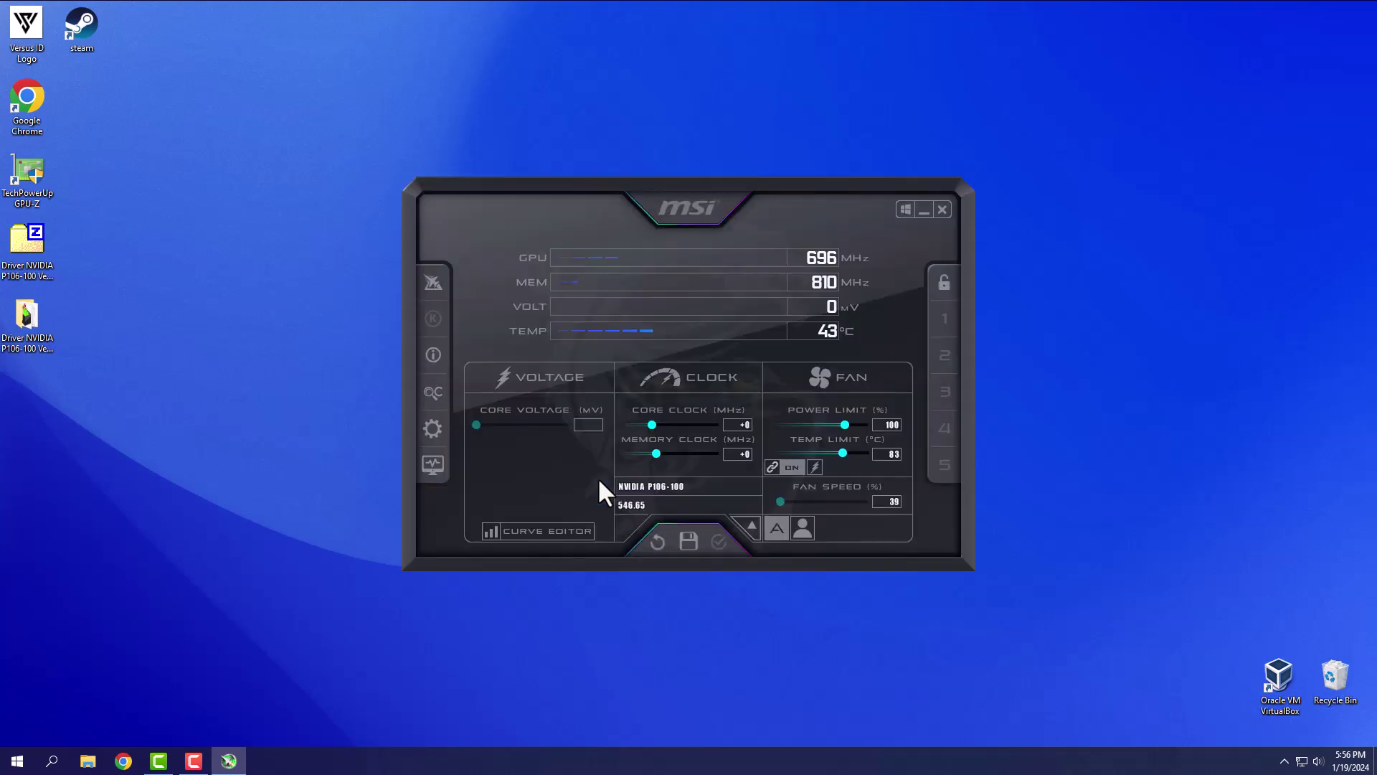
click(924, 209)
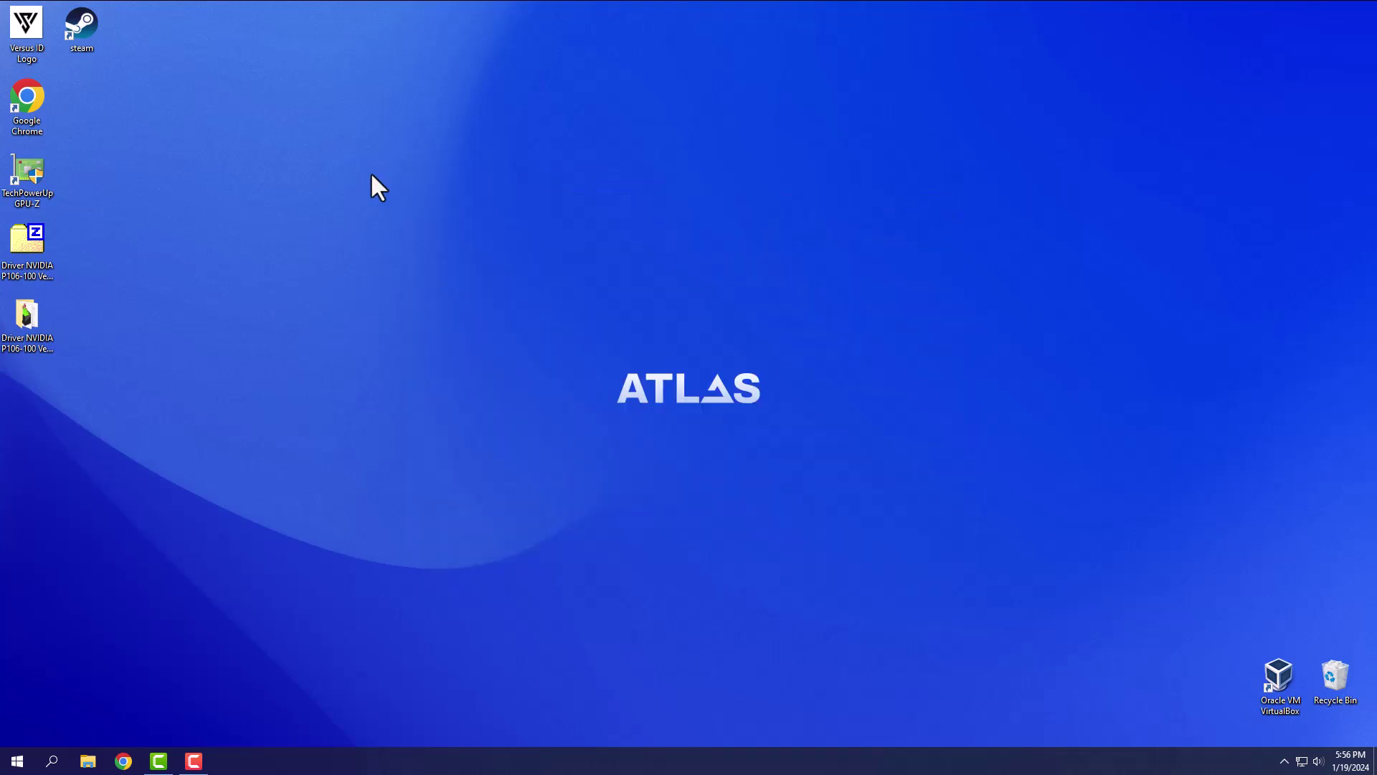
- Start Steam and play eFootball 2024 from the Library, dismissing the launch notice
double_click(84, 29)
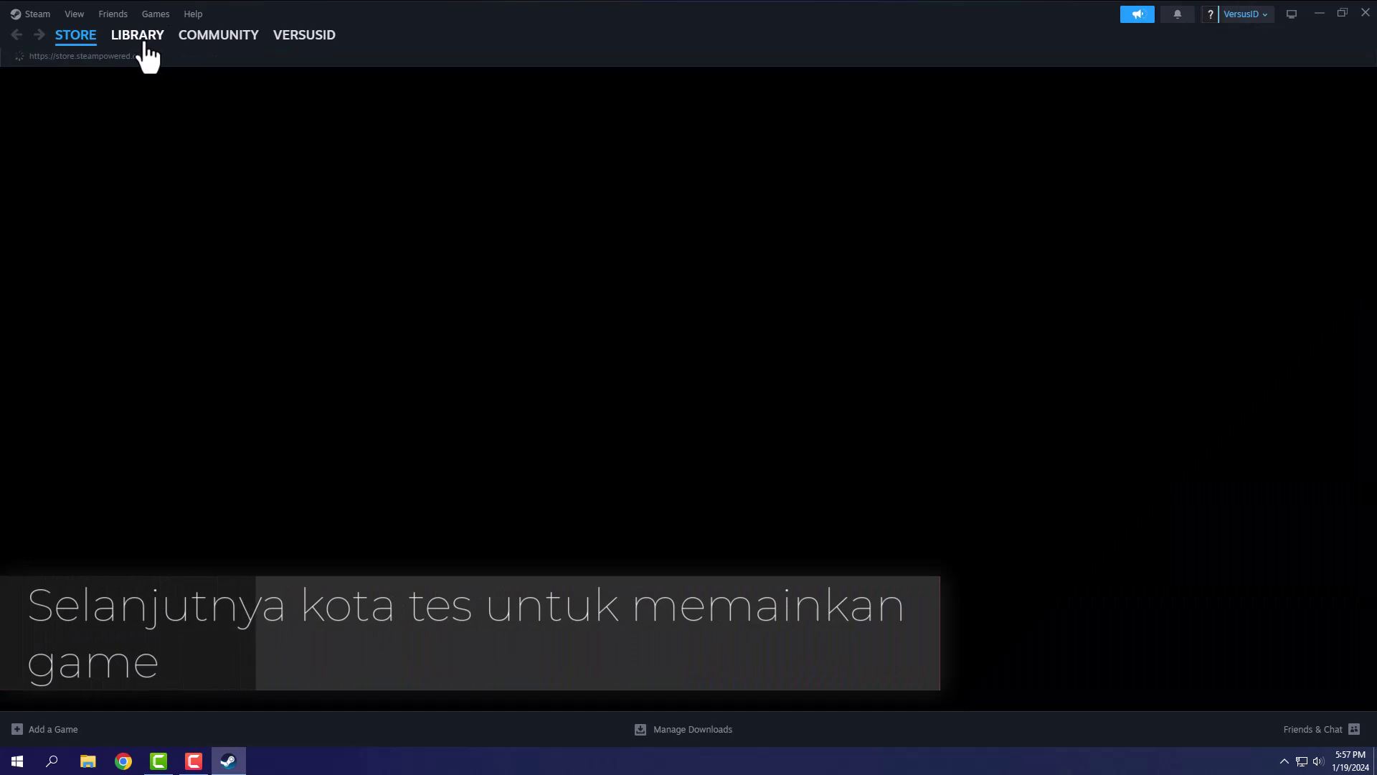
click(145, 45)
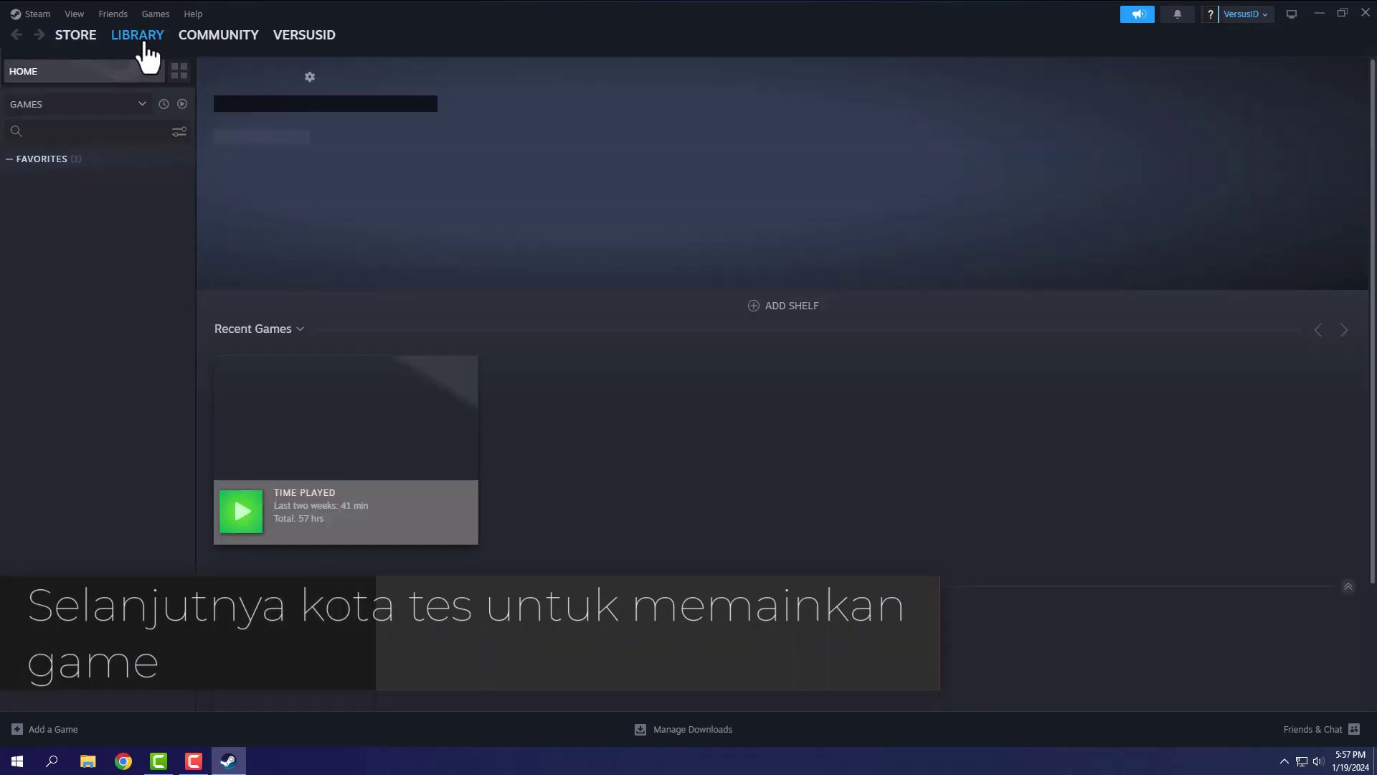
click(249, 510)
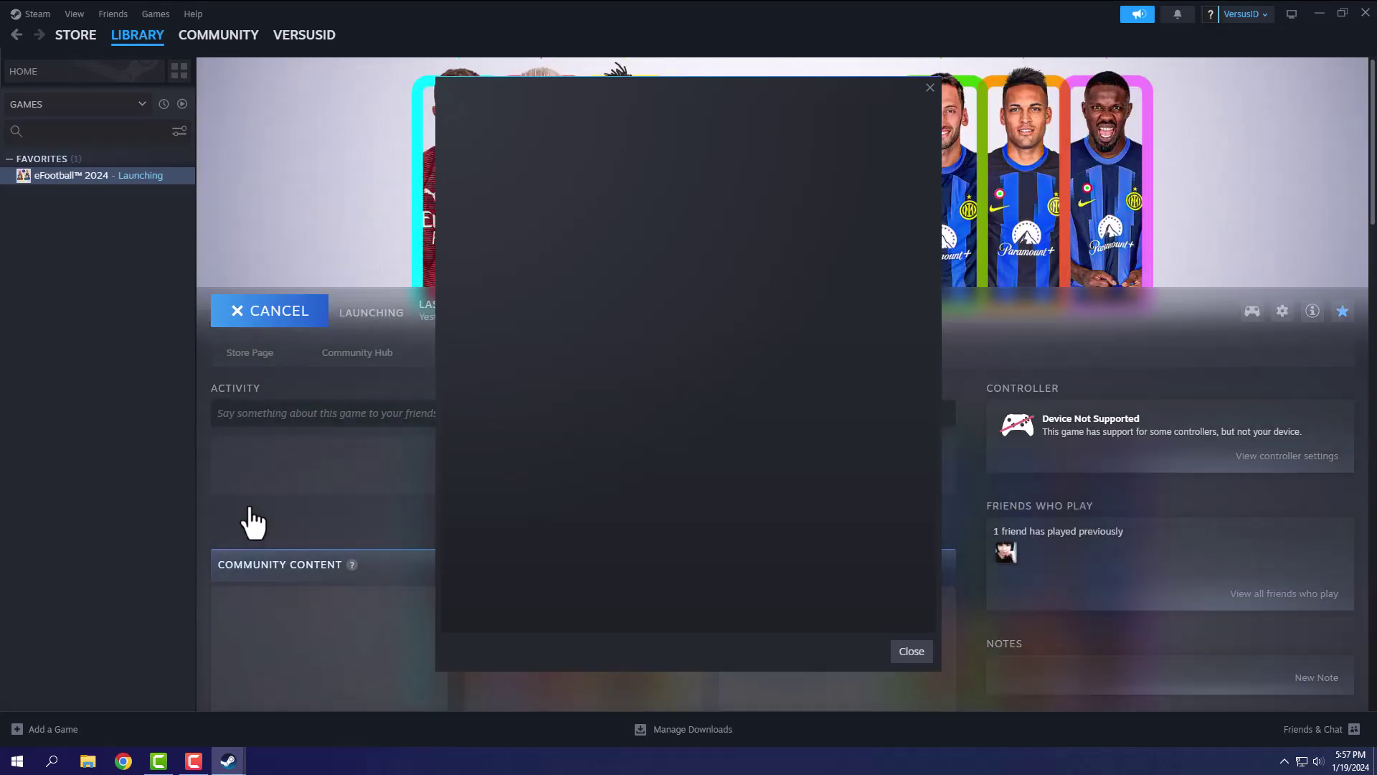
click(912, 651)
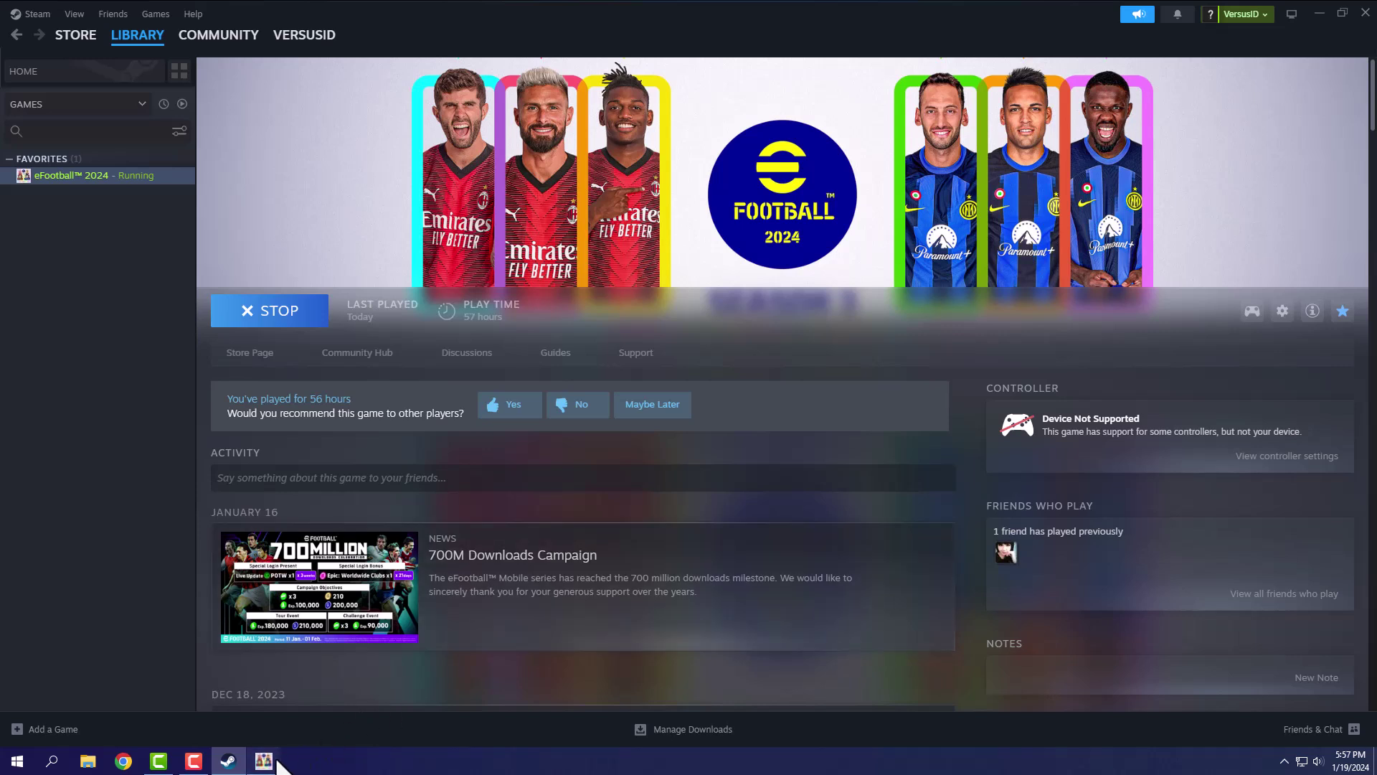
- Accept eFootball 2024's below-minimum-spec (RAM 8GB) warning so the game continues
mouse_move(278, 764)
click(363, 714)
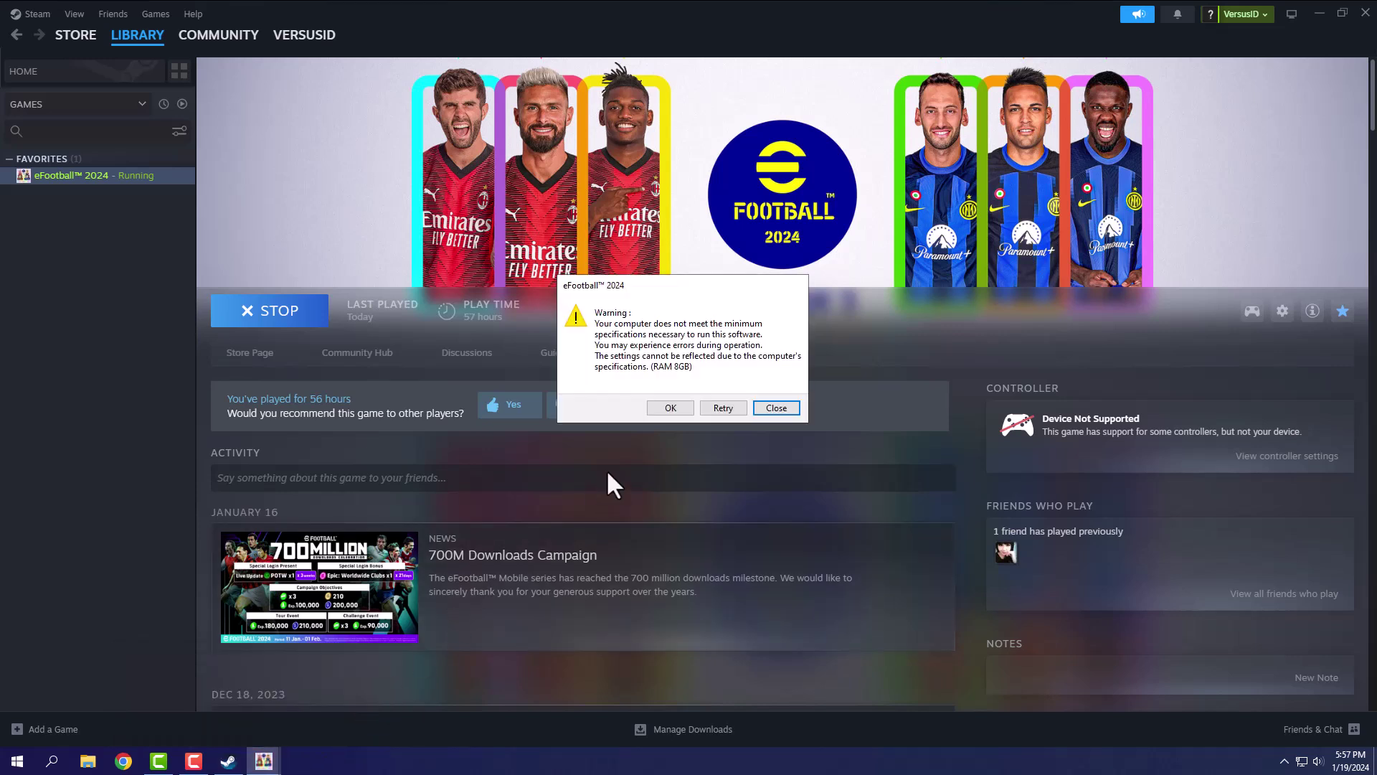
click(671, 407)
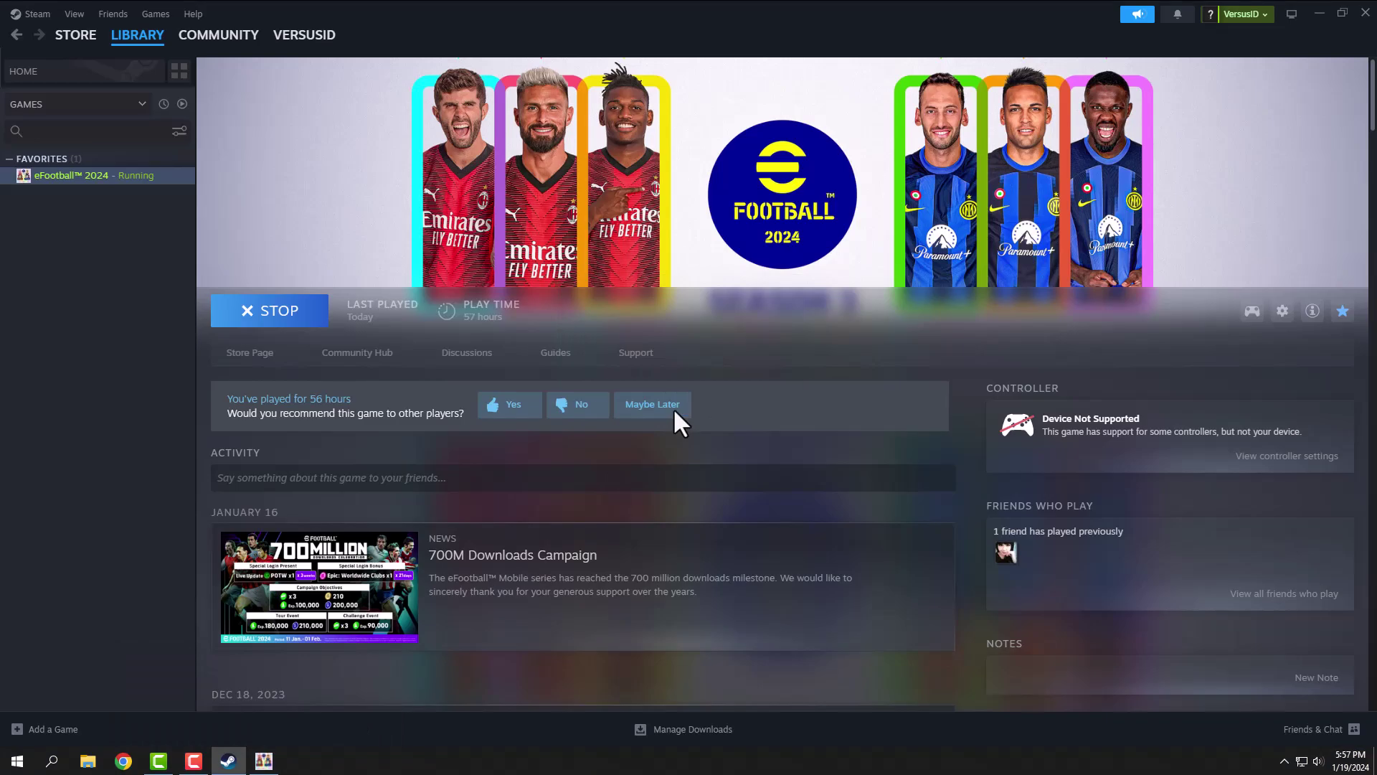